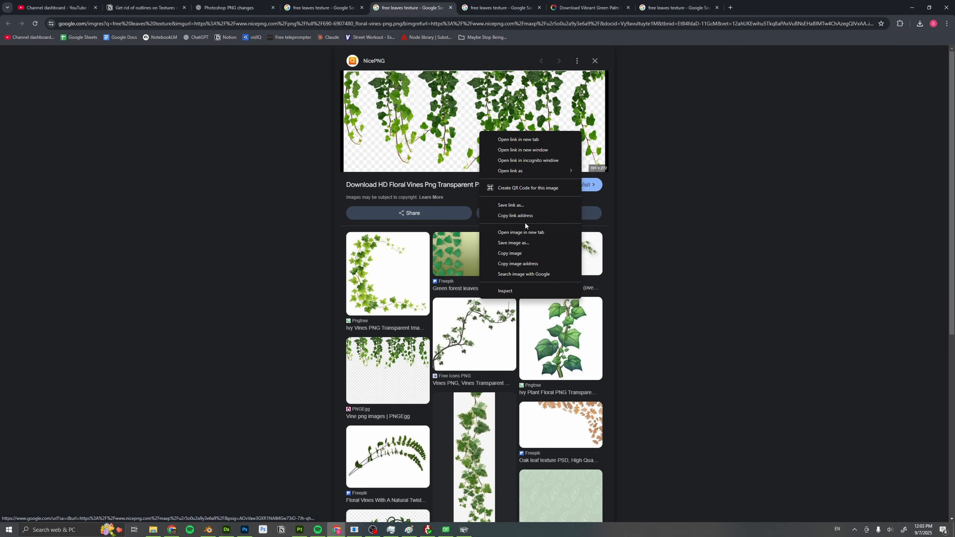
Save the transparent floral vines PNG and the grass PNG from the image search results
click(521, 243)
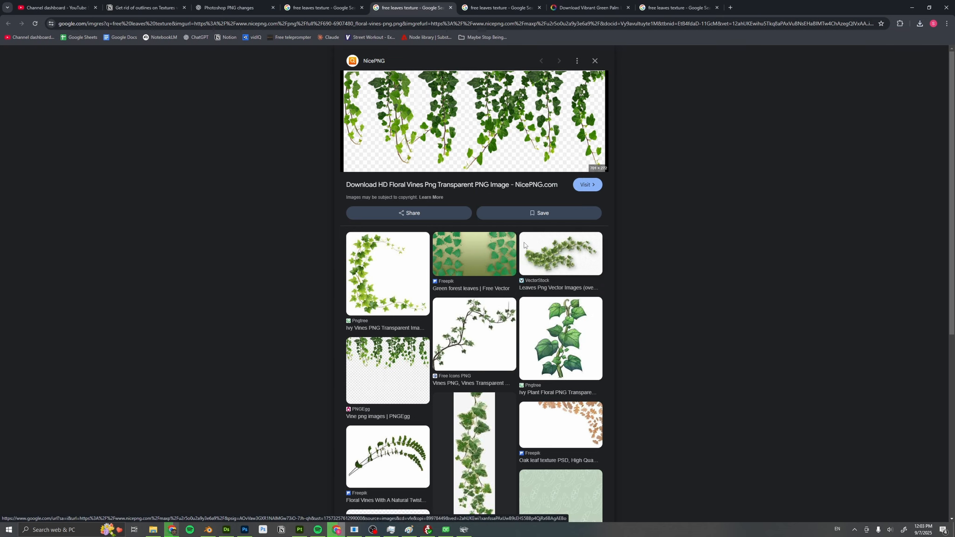
click(566, 320)
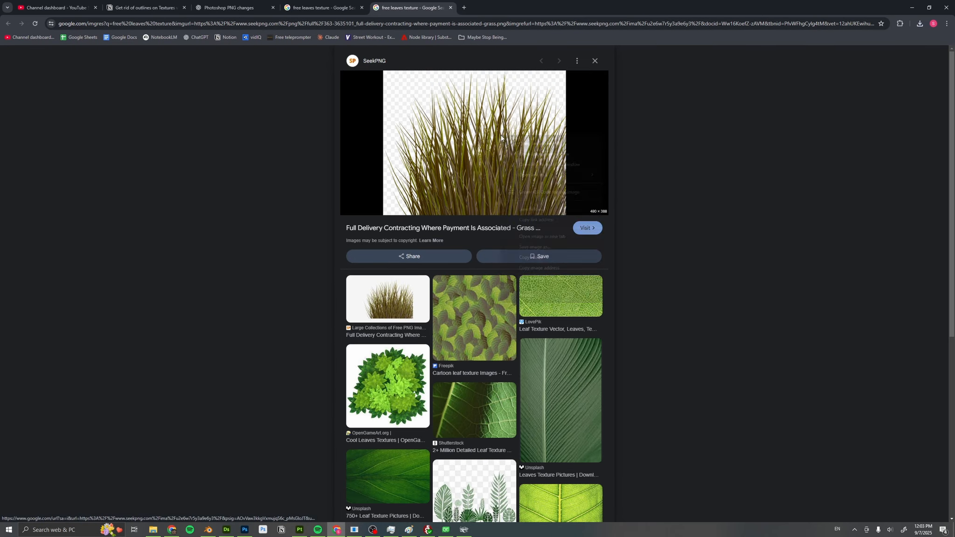
click(761, 214)
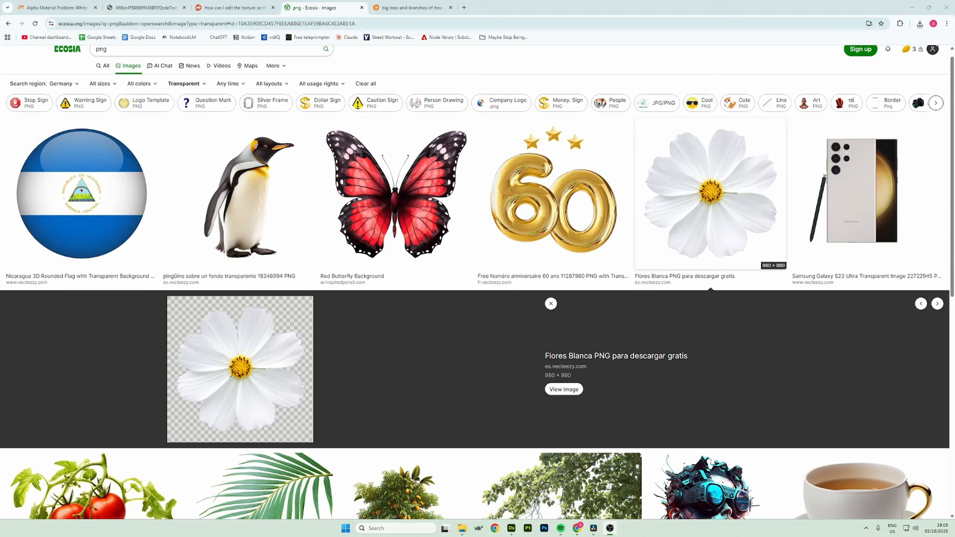
Browse the transparent PNG image results and save the Game Character Png image to the Downloads folder
click(536, 212)
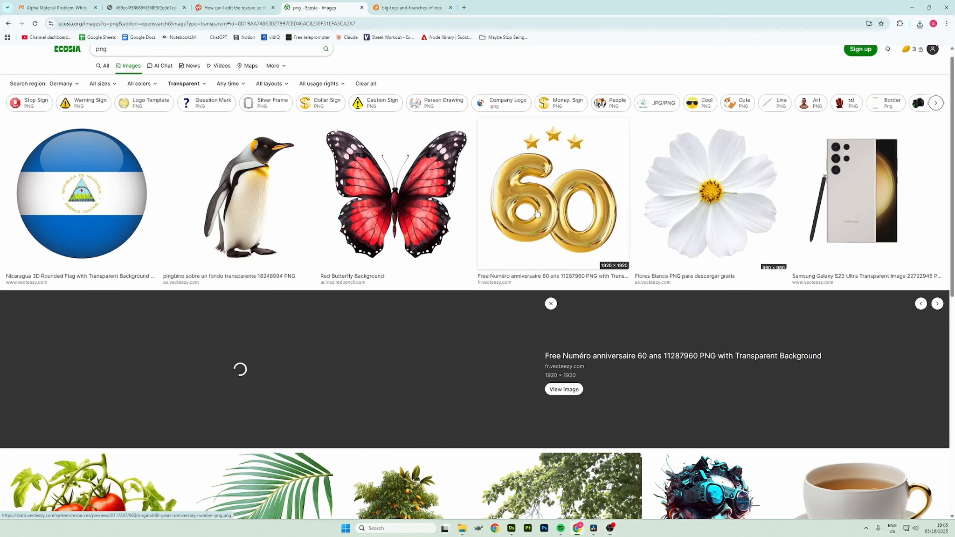
click(692, 202)
scroll(690, 303, down, 2)
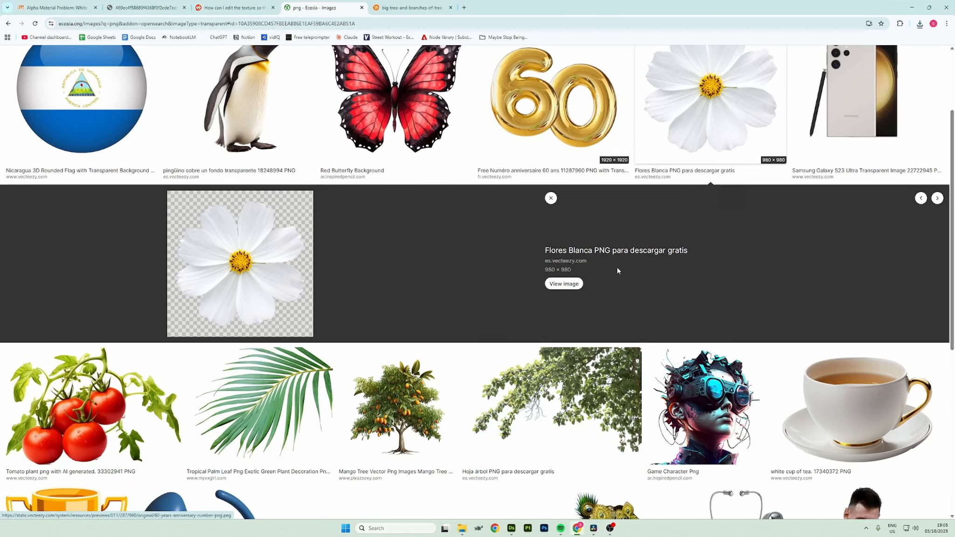
click(684, 374)
right_click(269, 360)
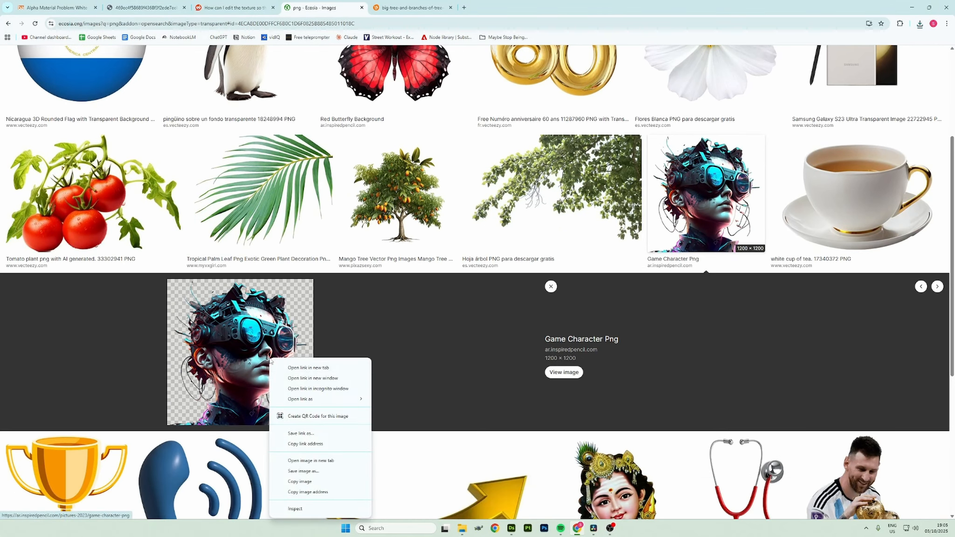
click(313, 472)
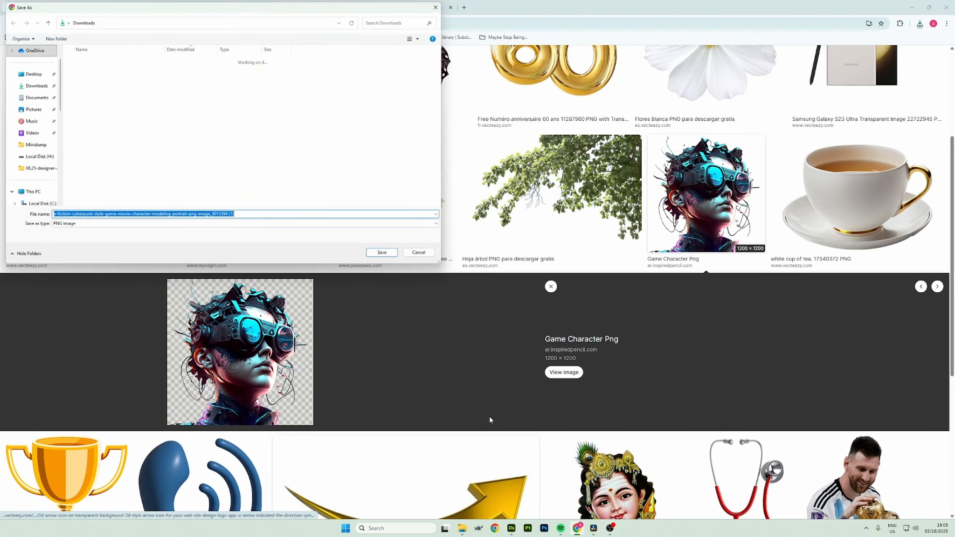
key(Return)
scroll(602, 207, down, 4)
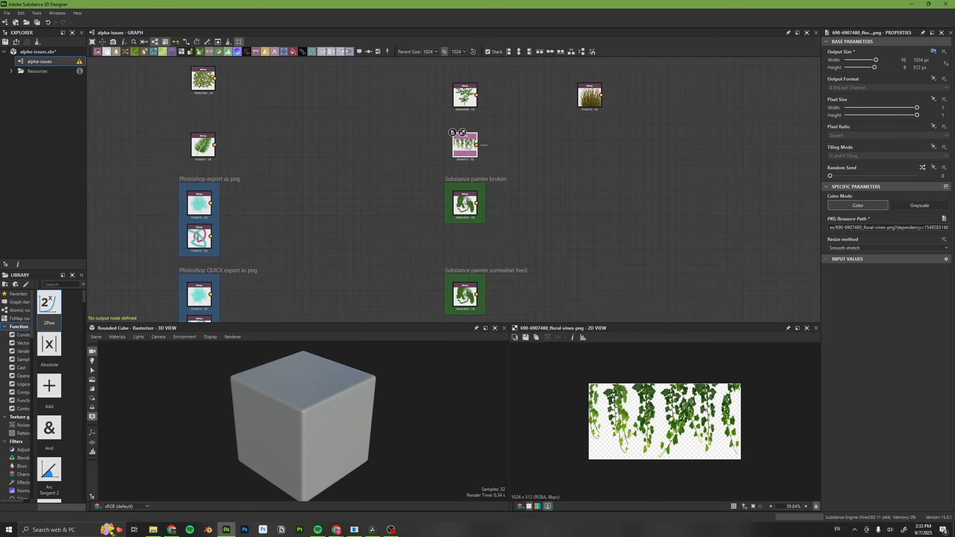
In Substance 3D Designer, preview the grass and floral vines bitmaps, and view the vines without transparency in the 2D view
click(586, 102)
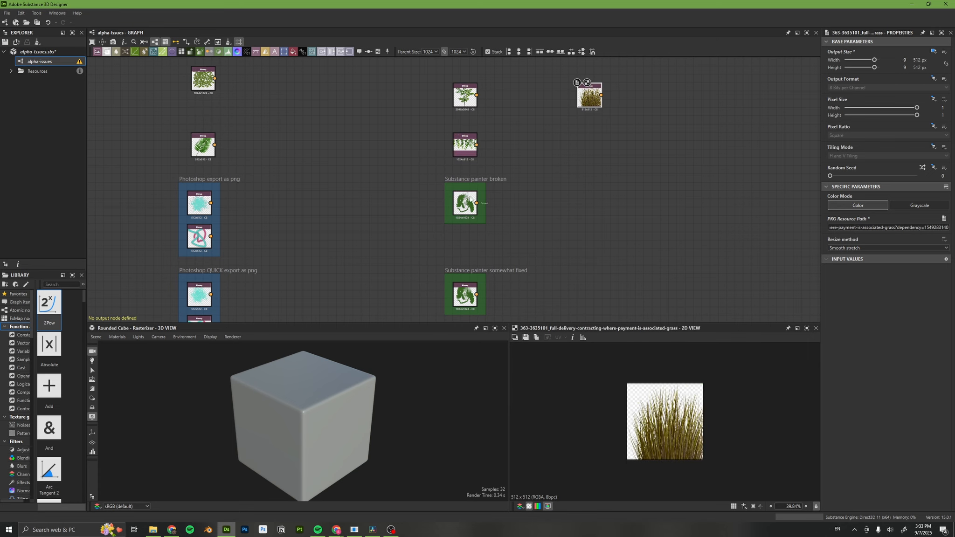
click(468, 149)
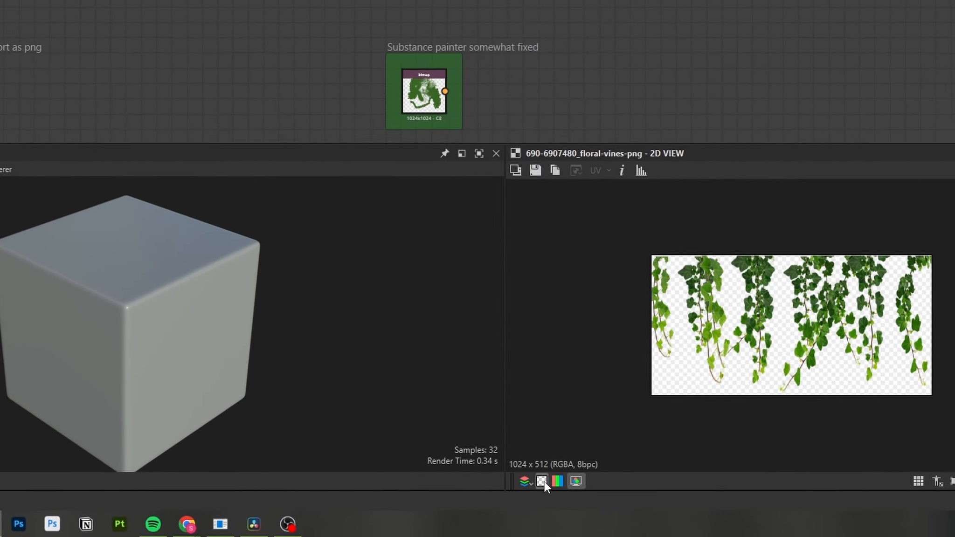
click(543, 476)
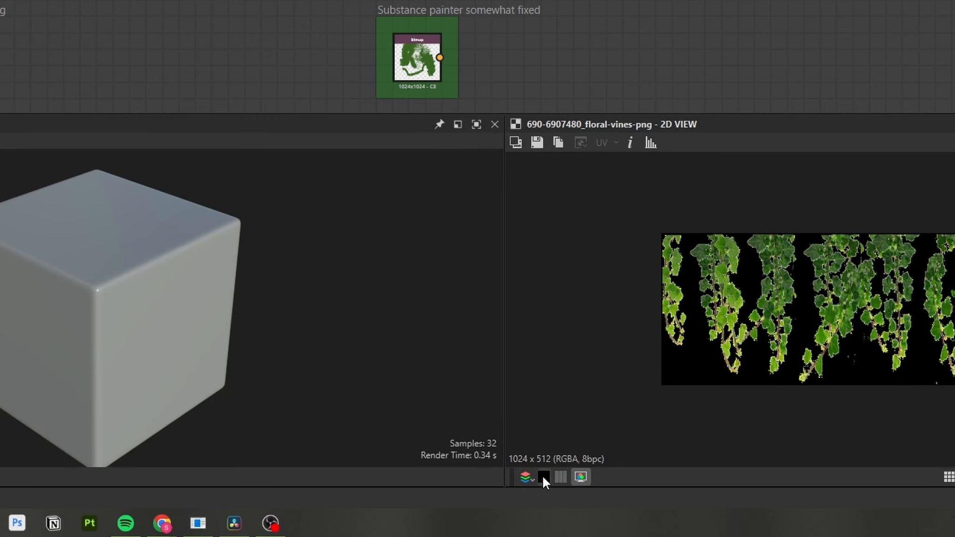
scroll(778, 361, up, 5)
scroll(778, 361, down, 3)
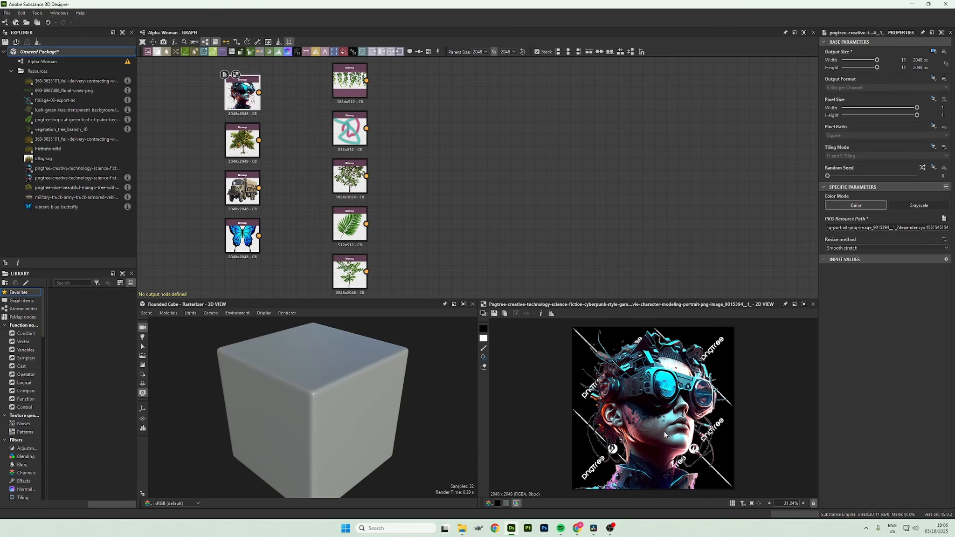
Preview the mango tree, military truck and blue butterfly bitmaps one after another in the 2D view
click(239, 134)
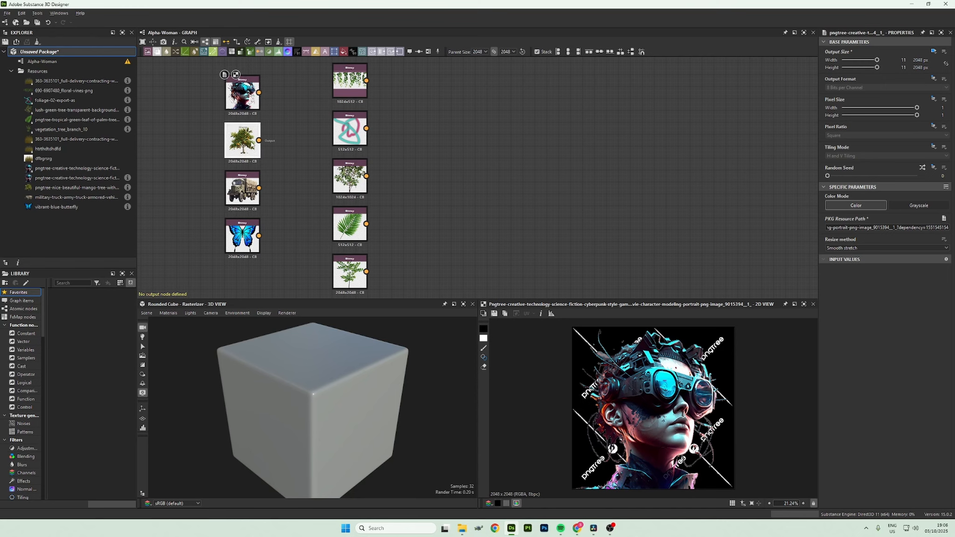
double_click(247, 154)
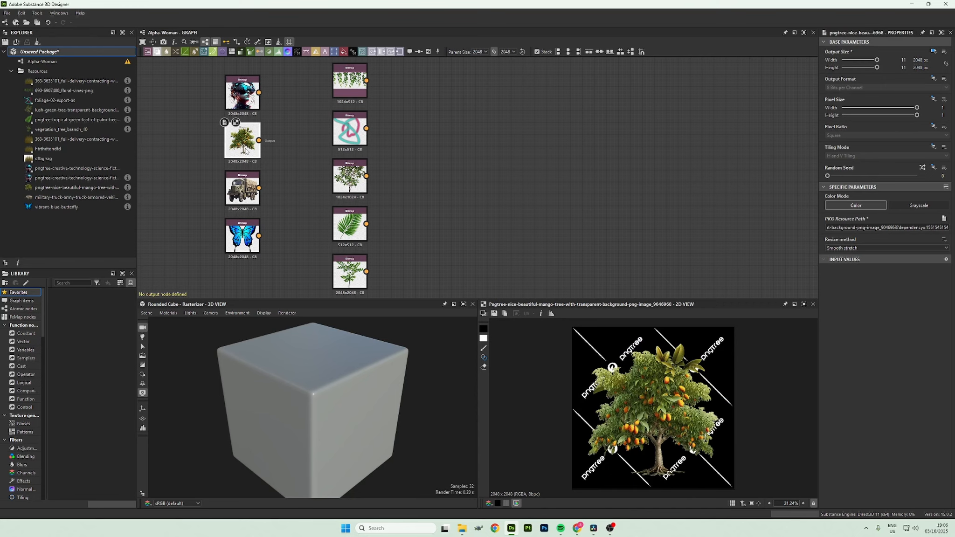
click(240, 191)
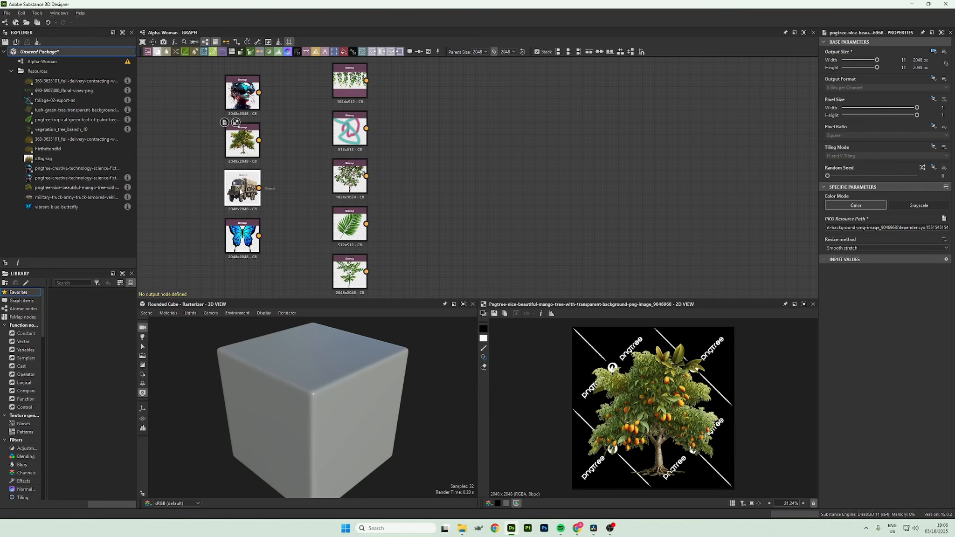
double_click(239, 190)
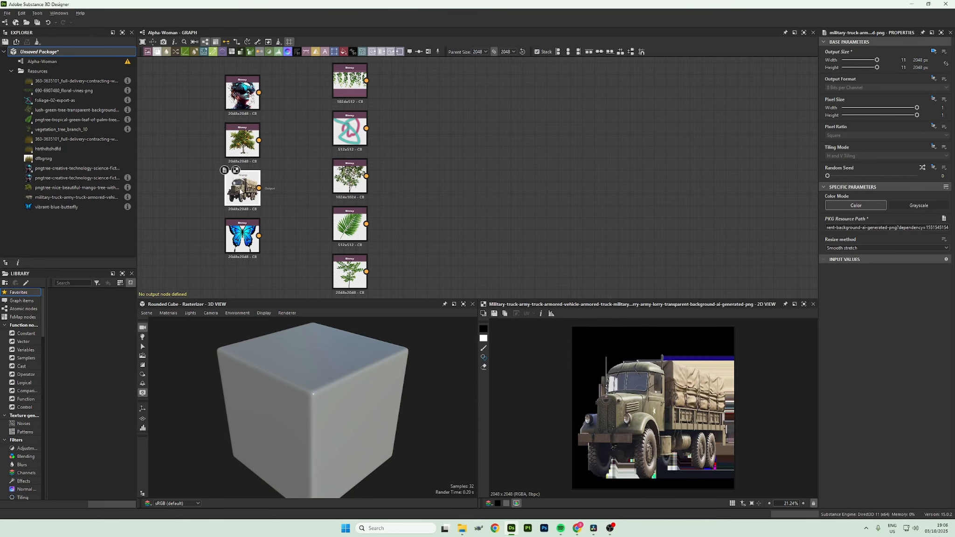
click(242, 236)
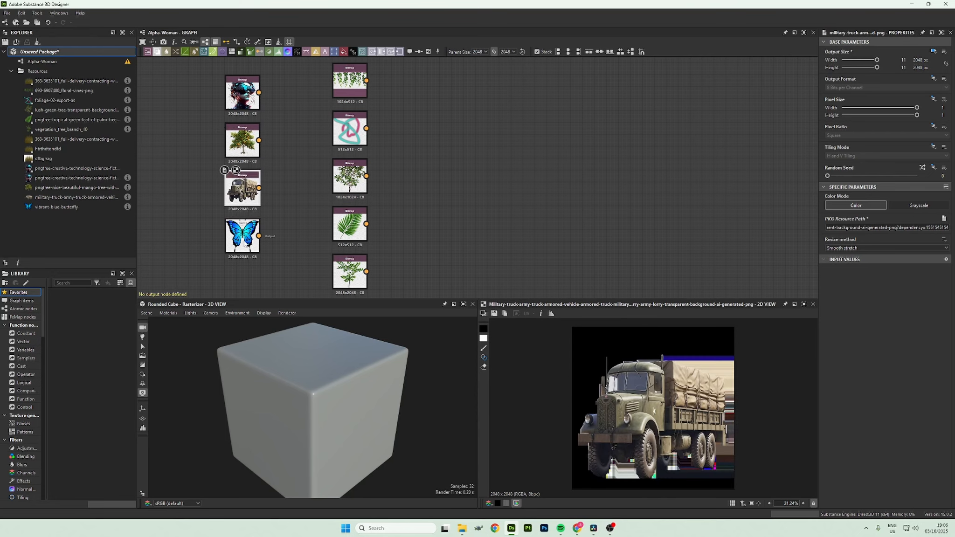
double_click(242, 235)
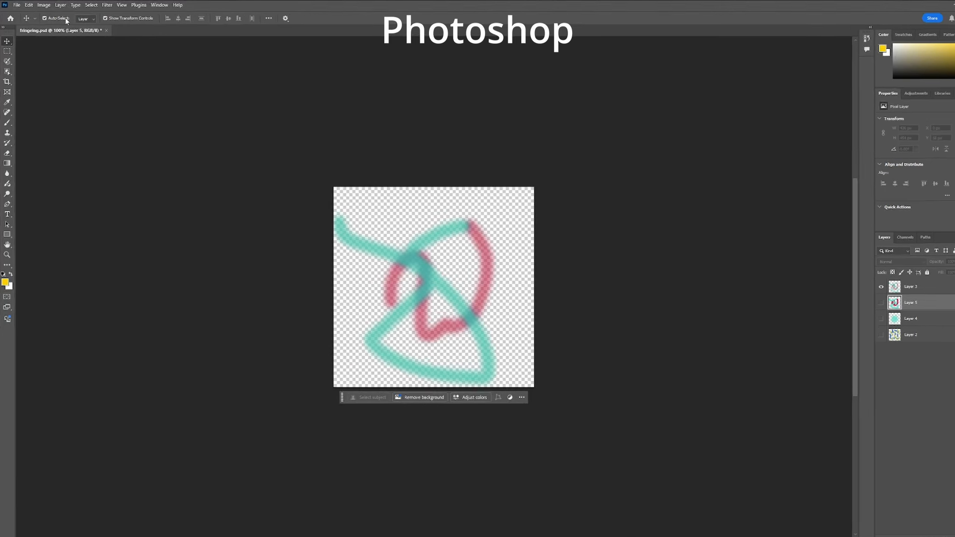
In Photoshop, export the teal and red brush stroke image with Quick Export as PNG
click(15, 5)
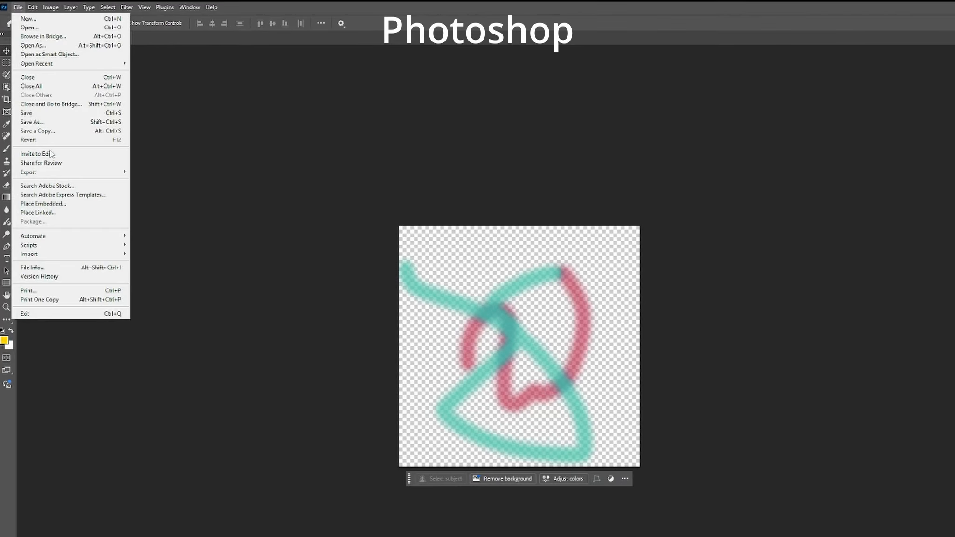
mouse_move(80, 174)
click(156, 172)
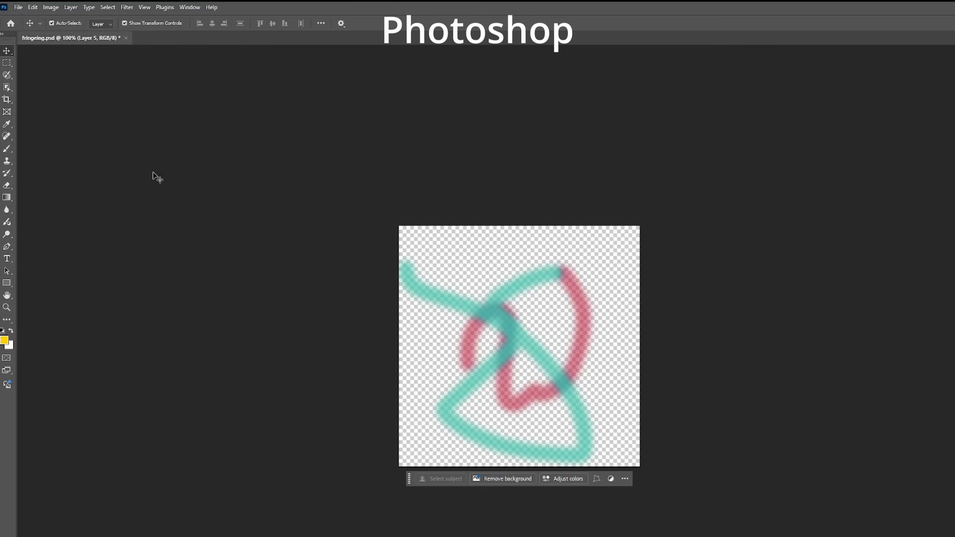
text(Photoshop)
key(Return)
Export the same brush stroke image using the Export As option
click(17, 7)
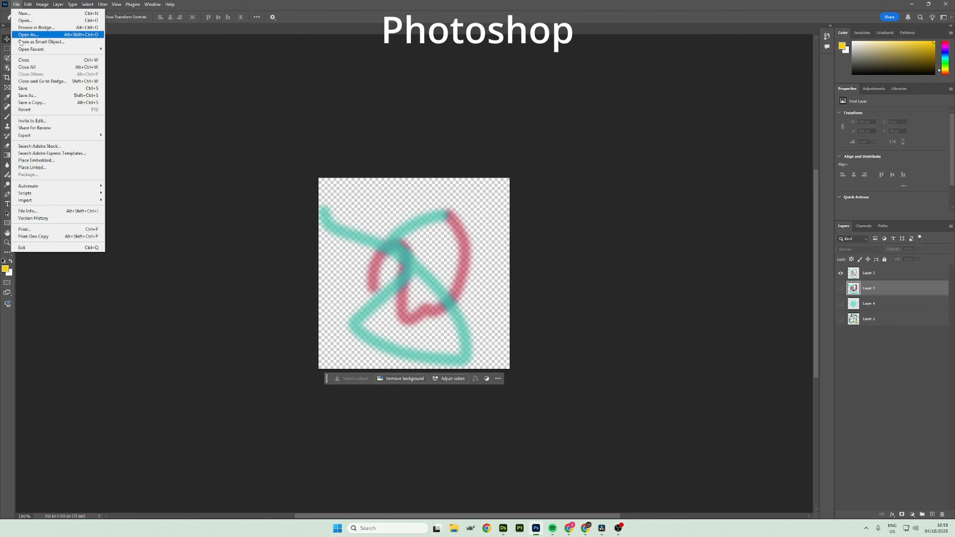
mouse_move(46, 135)
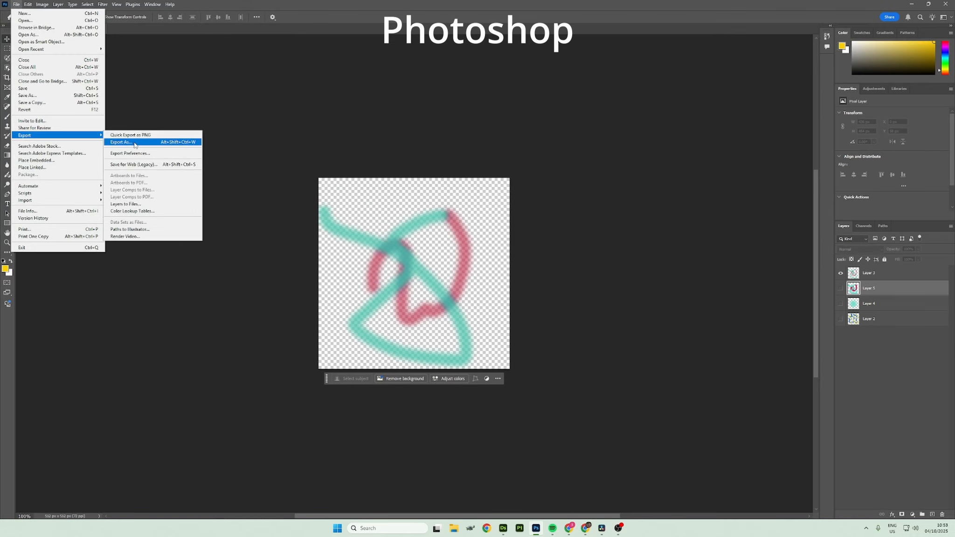
click(125, 142)
click(684, 410)
text(floobi export)
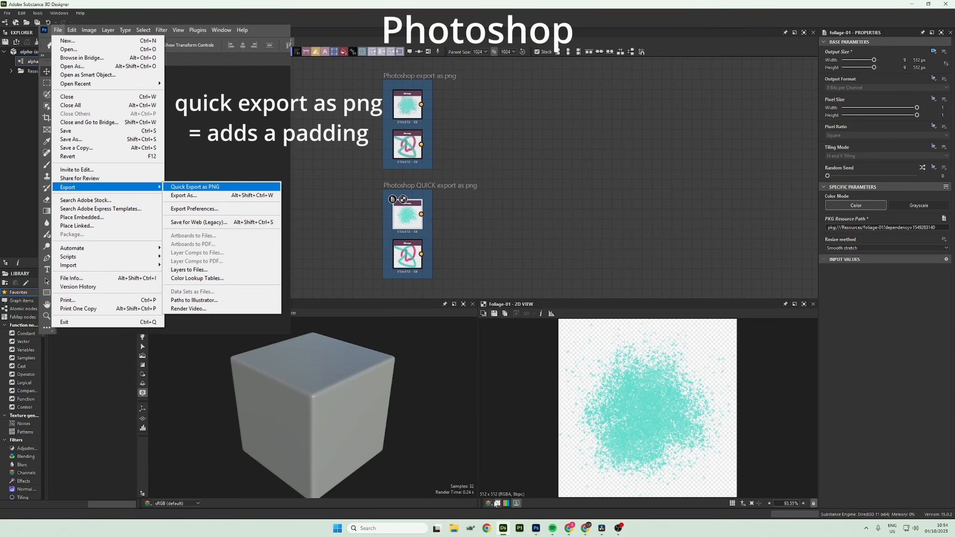
In Substance 3D Designer, compare the quick-exported foliage-01 and foliage-02 bitmaps with and without transparency in the 2D view
click(497, 503)
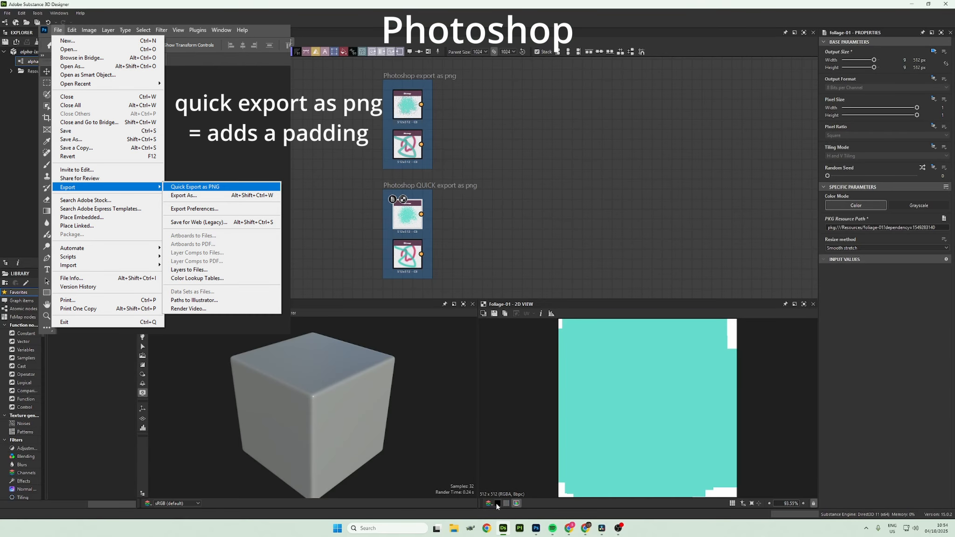
click(497, 504)
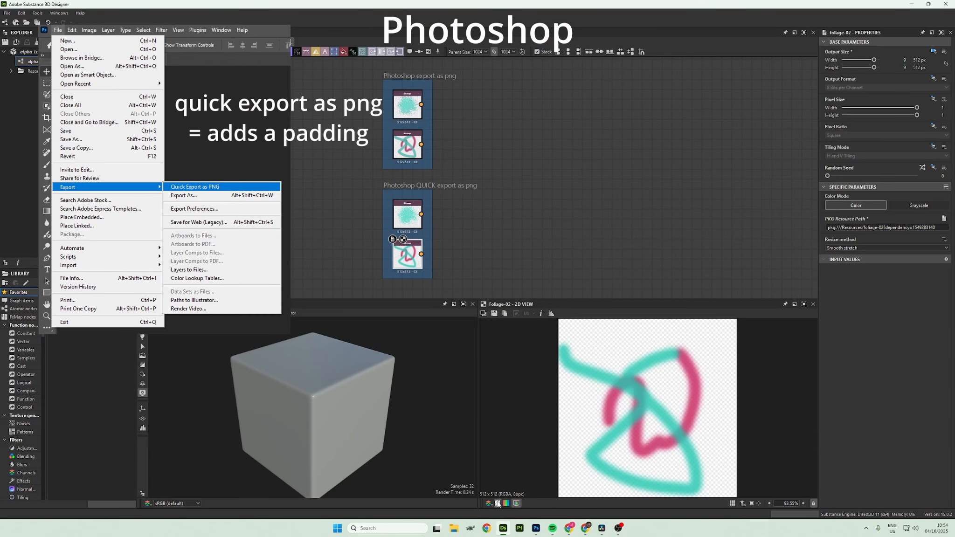
click(497, 503)
click(497, 504)
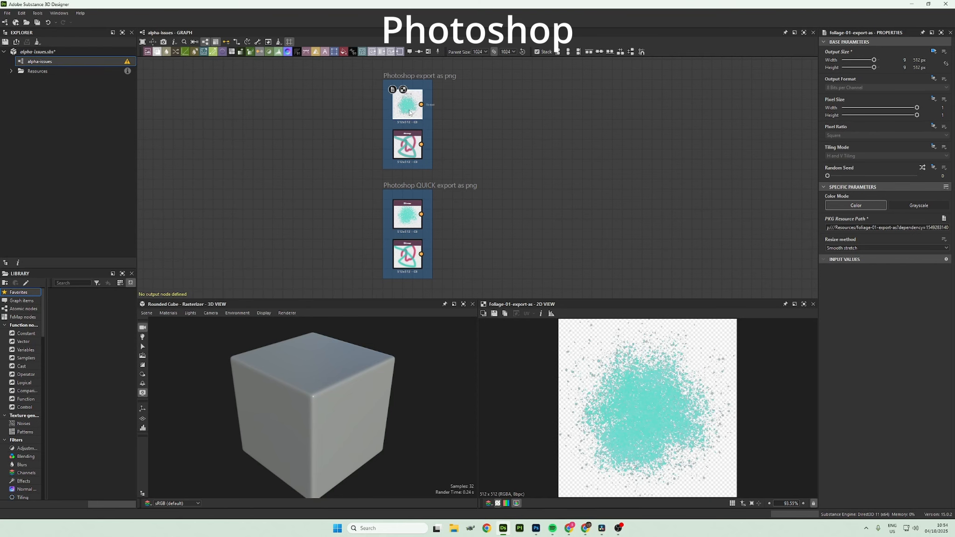
Compare the foliage-01-export-as and foliage-02-export-as bitmaps with and without transparency in the 2D view
click(497, 503)
click(497, 504)
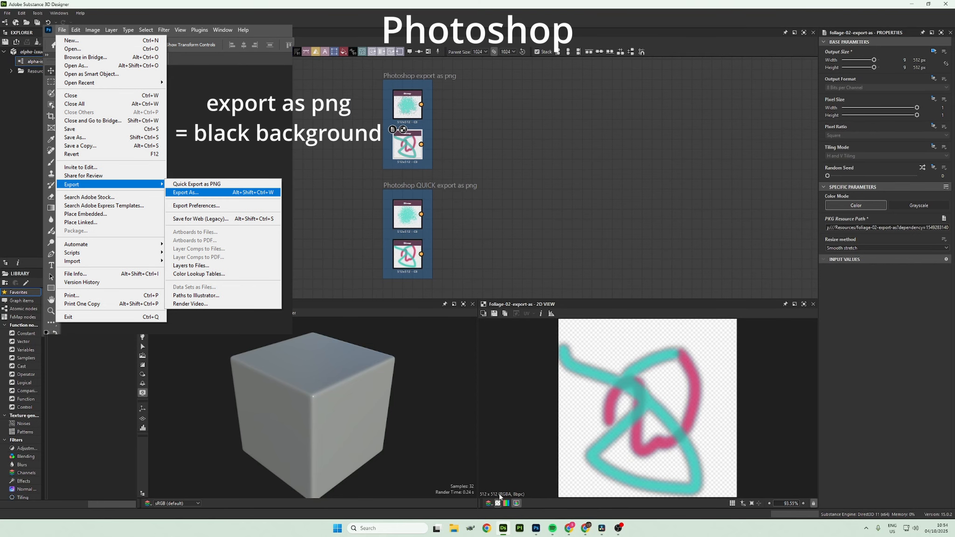
click(497, 503)
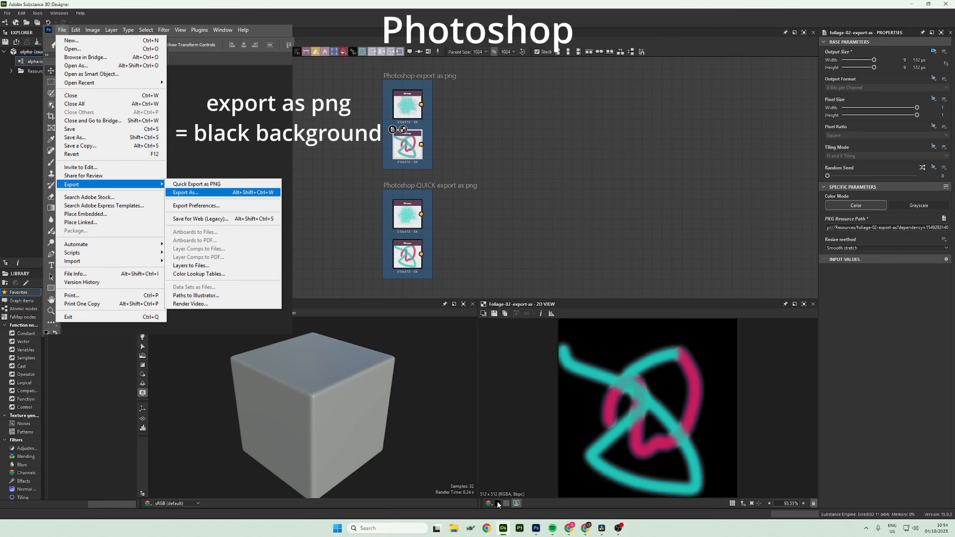
click(497, 503)
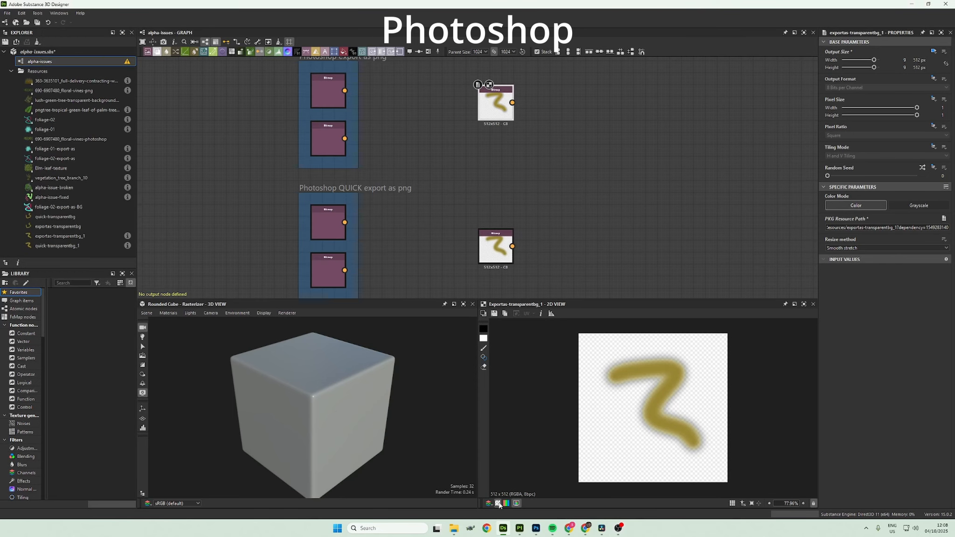
Inspect the exportas-transparentbg_1 and quick-transparentbg_1 bitmaps with and without transparency in the 2D view
click(498, 504)
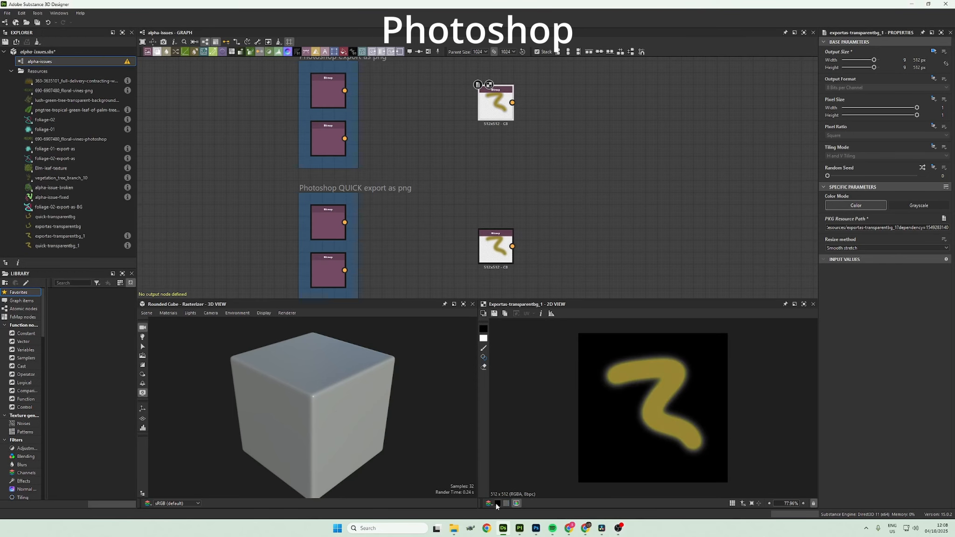
click(497, 504)
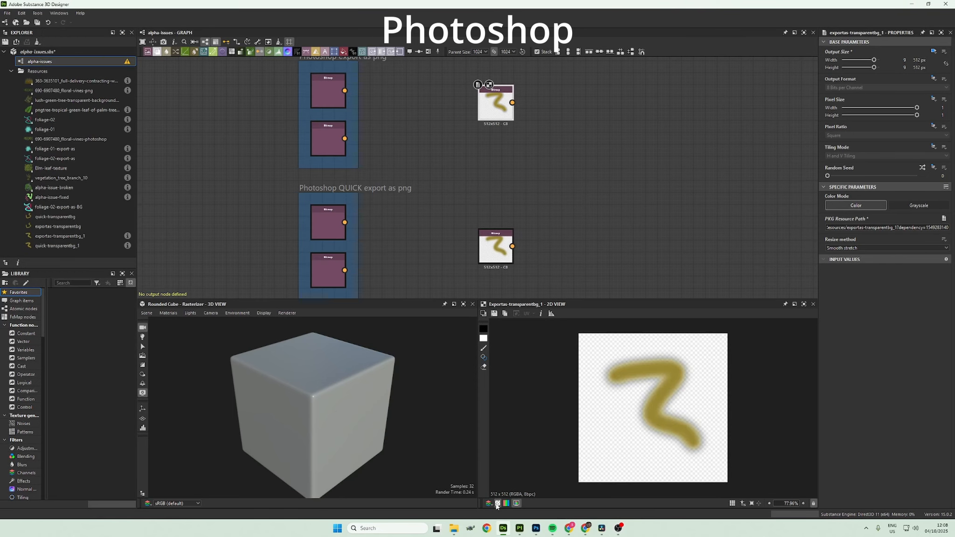
click(495, 255)
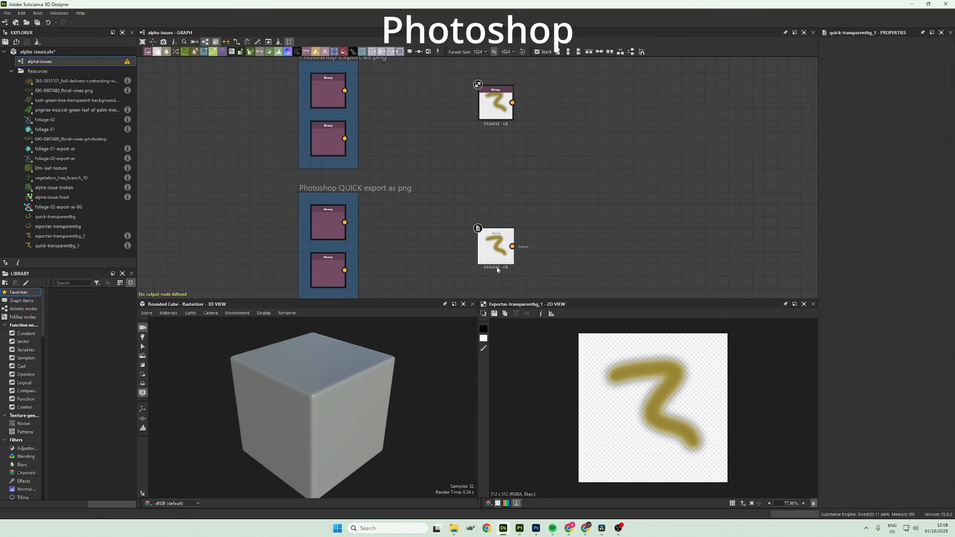
double_click(497, 270)
click(497, 505)
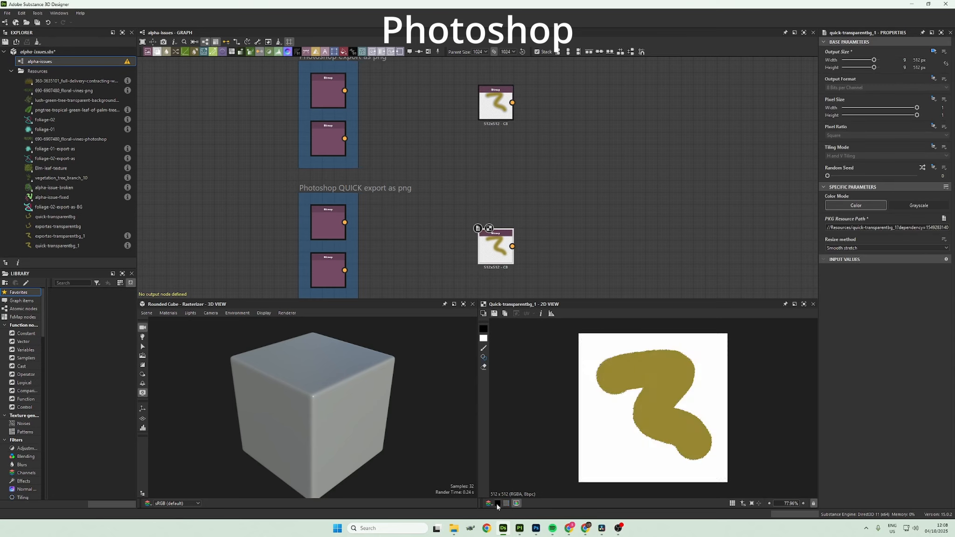
click(497, 503)
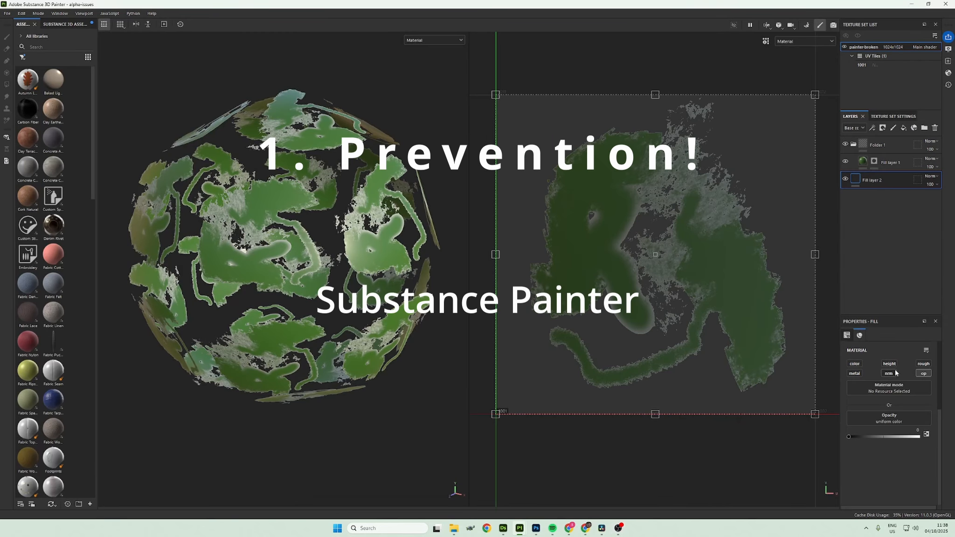
In Substance 3D Painter, hide Fill layer 1 and show it again to compare the result
click(845, 162)
click(844, 162)
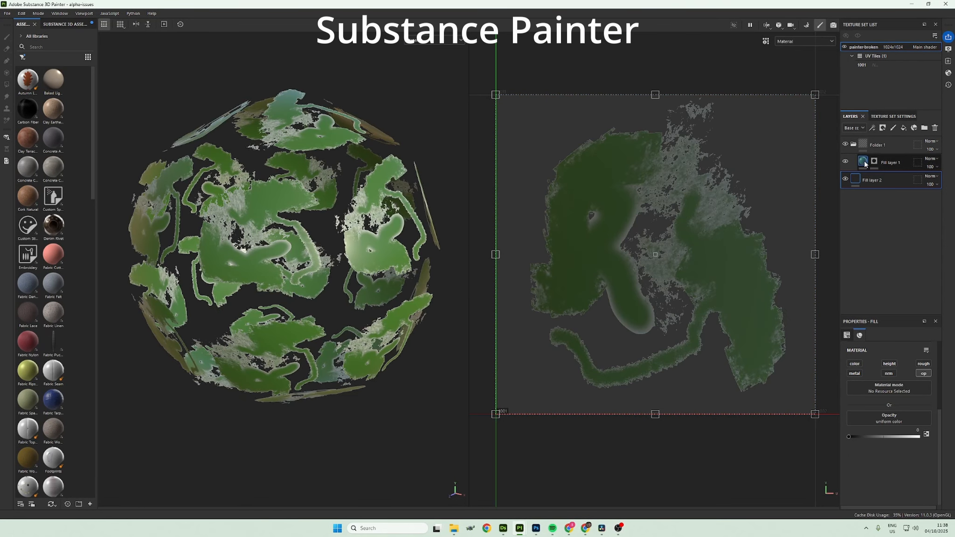
Check the material channels of Fill layer 1 and enable the color channel on Fill layer 2
click(888, 163)
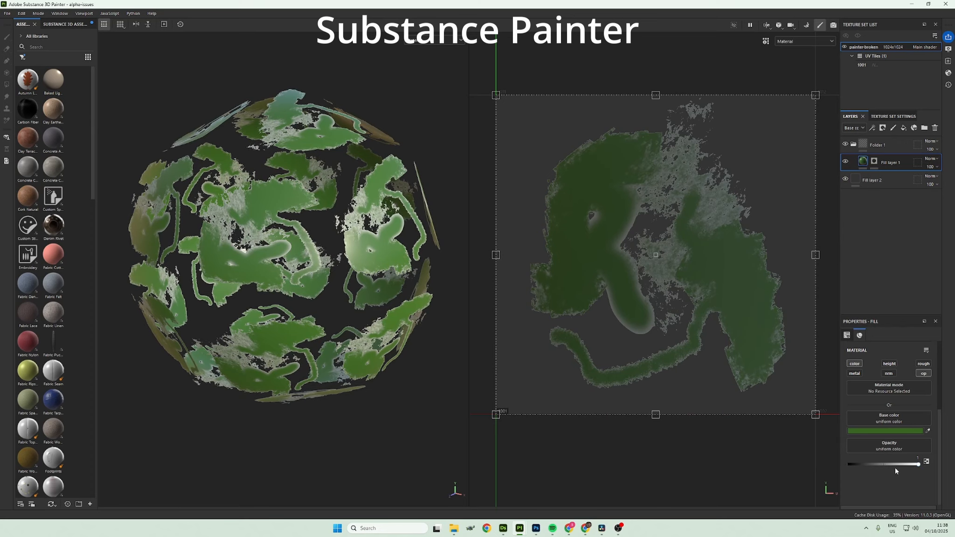
click(877, 184)
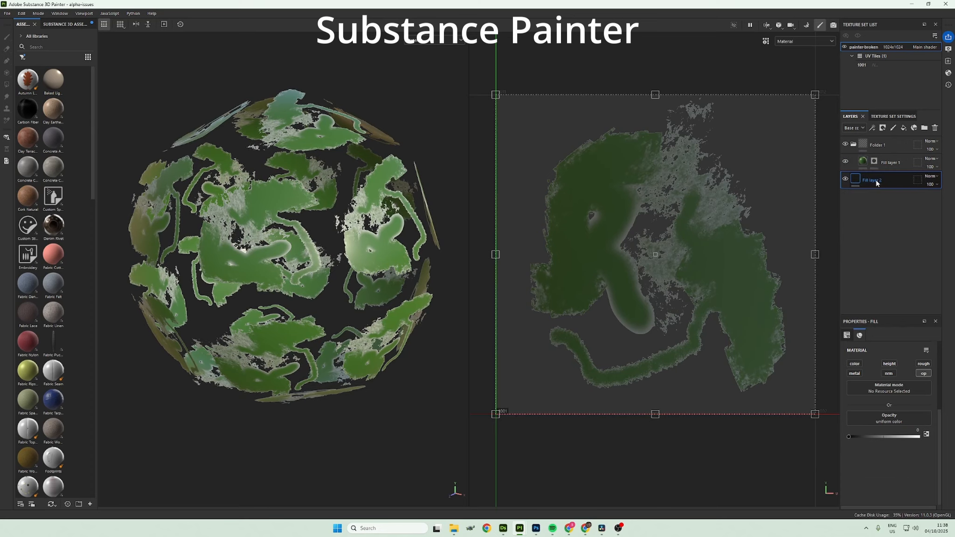
click(855, 364)
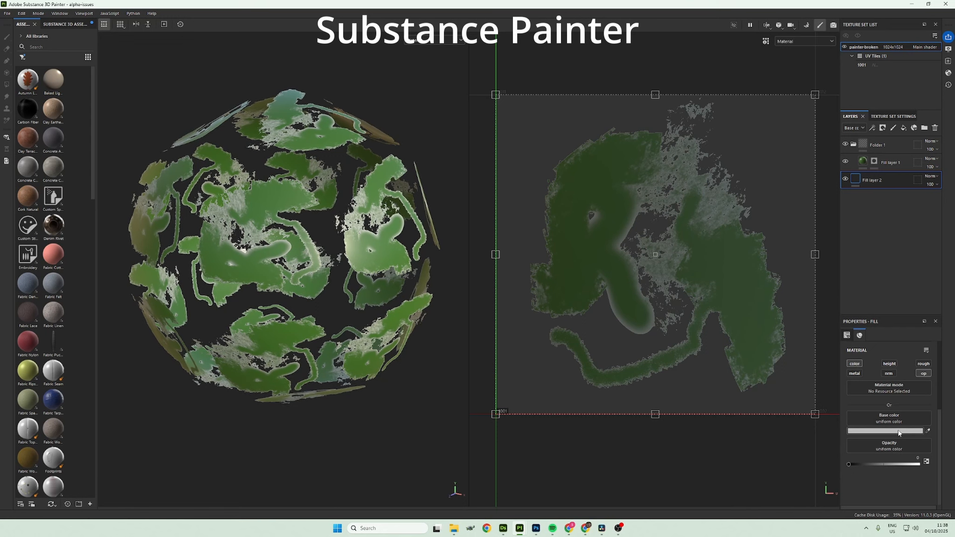
Set Fill layer 2's base color to the painted green sampled in the Base color display, and return to the Material display
click(424, 40)
click(422, 72)
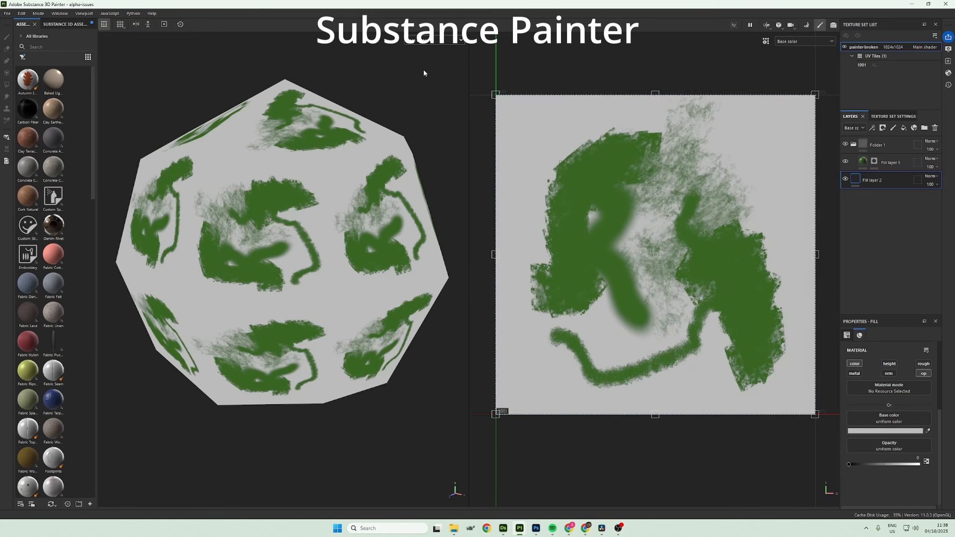
click(928, 430)
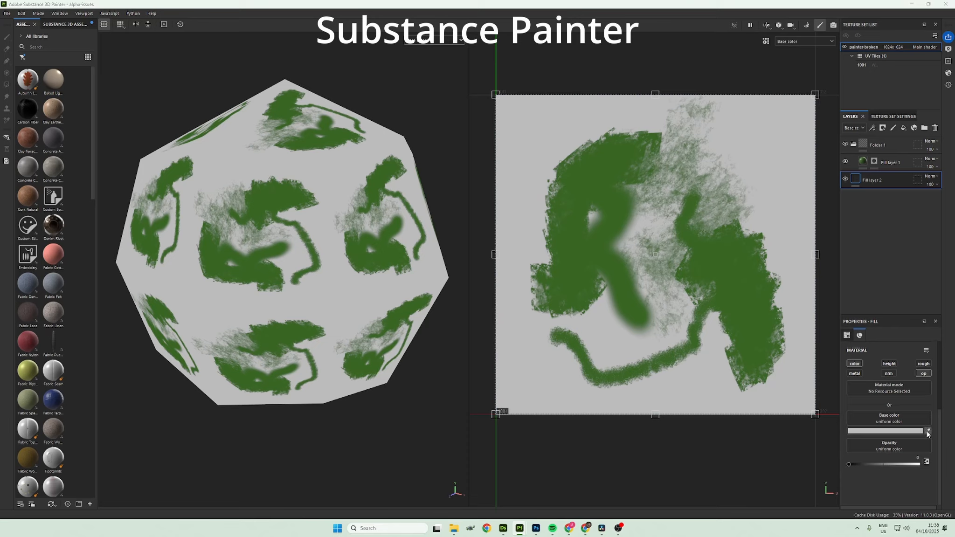
click(774, 320)
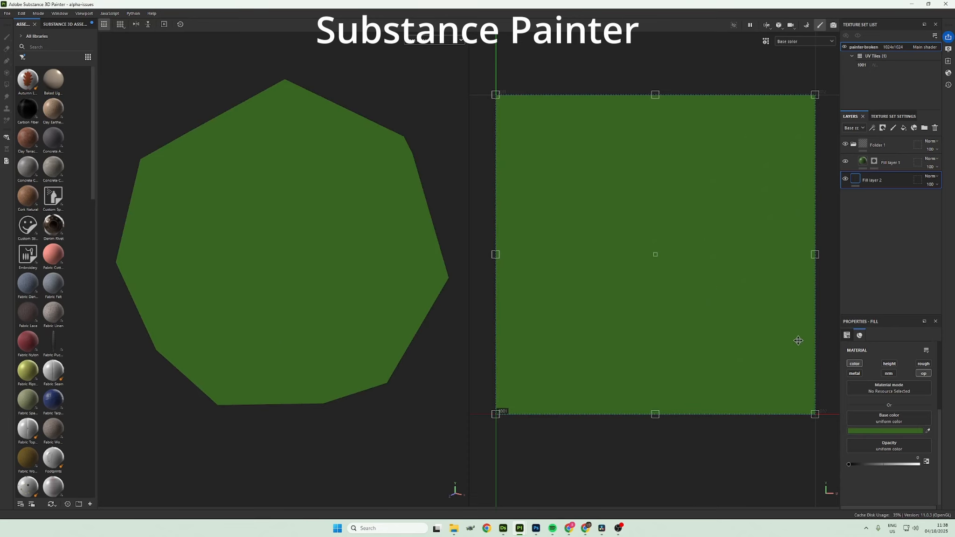
click(433, 41)
click(423, 60)
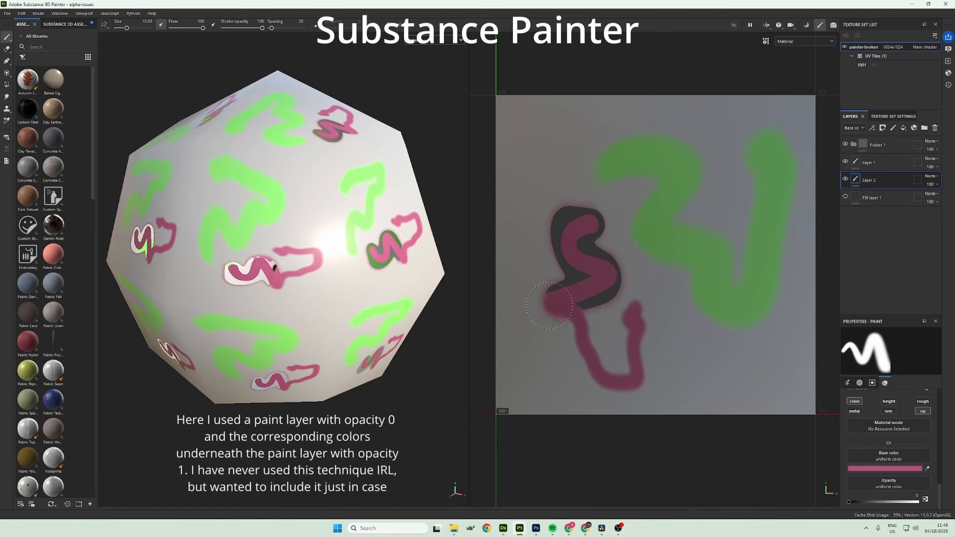
On Layer 2, sample the bright green as the brush's base color and paint it underneath the green stroke in Material display
click(927, 469)
click(776, 261)
click(433, 41)
click(422, 59)
mouse_move(618, 165)
mouse_down()
mouse_move(611, 156)
mouse_move(680, 238)
mouse_move(785, 121)
mouse_up()
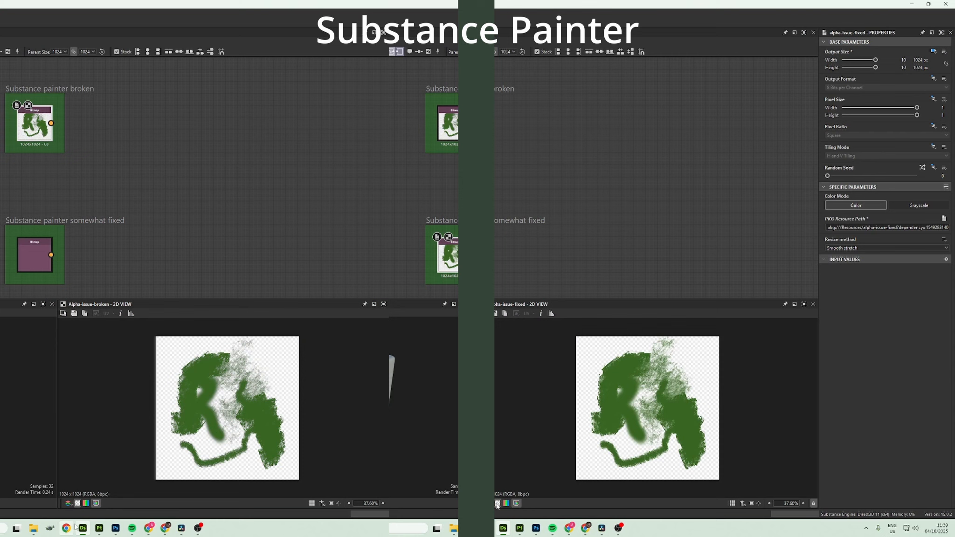
In Substance 3D Designer, compare the broken and somewhat fixed Substance Painter bitmaps with and without transparency in the 2D view
click(77, 504)
click(497, 504)
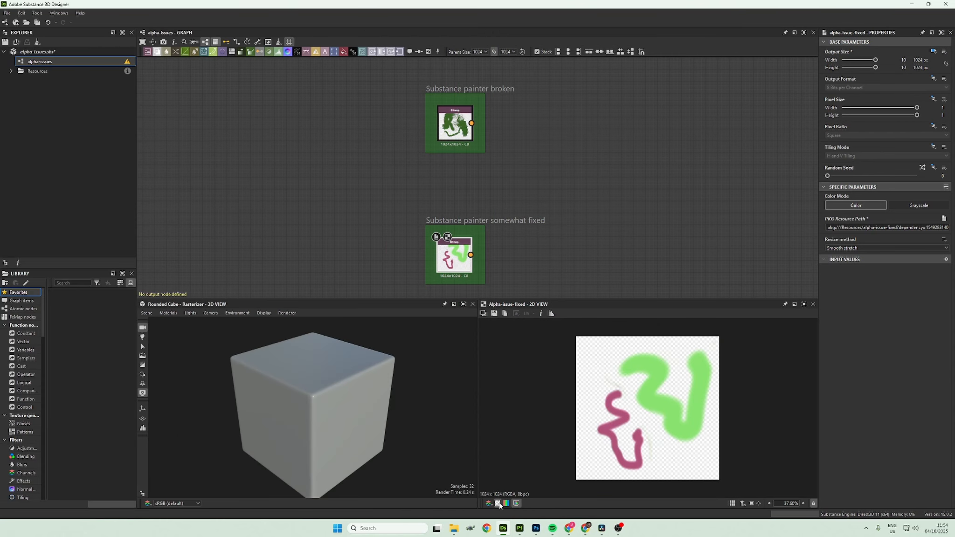
click(498, 504)
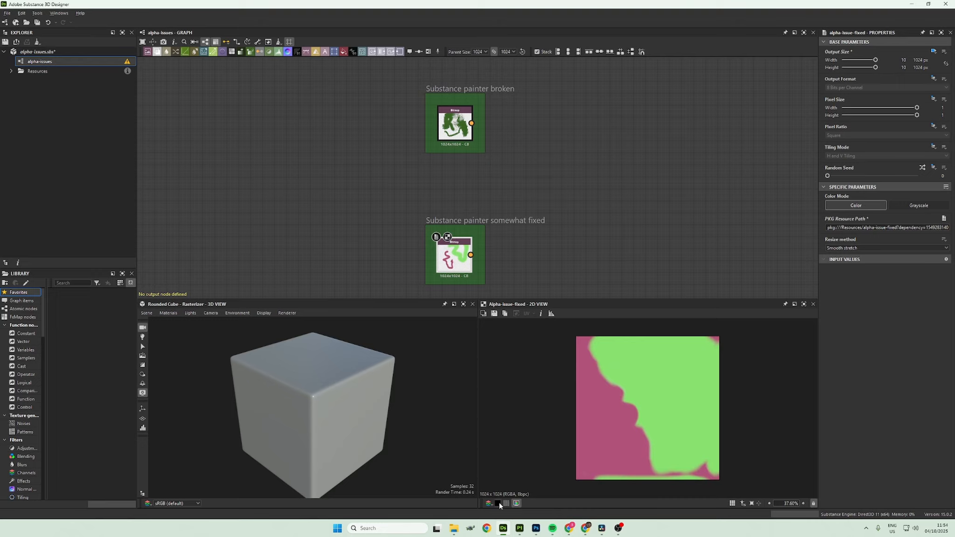
click(498, 504)
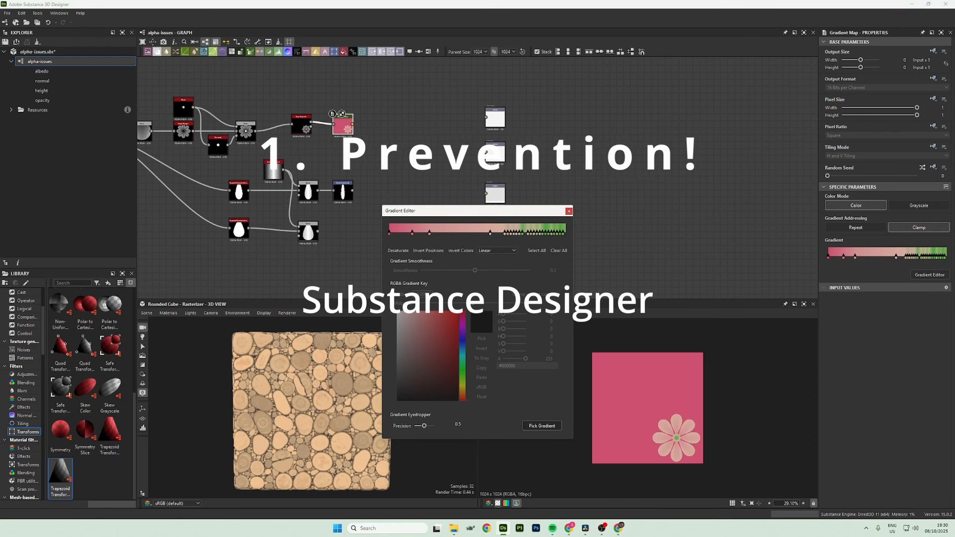
Simplify the flower Gradient Map to a few keys and set its background key to light pink, about #d296a4
click(416, 232)
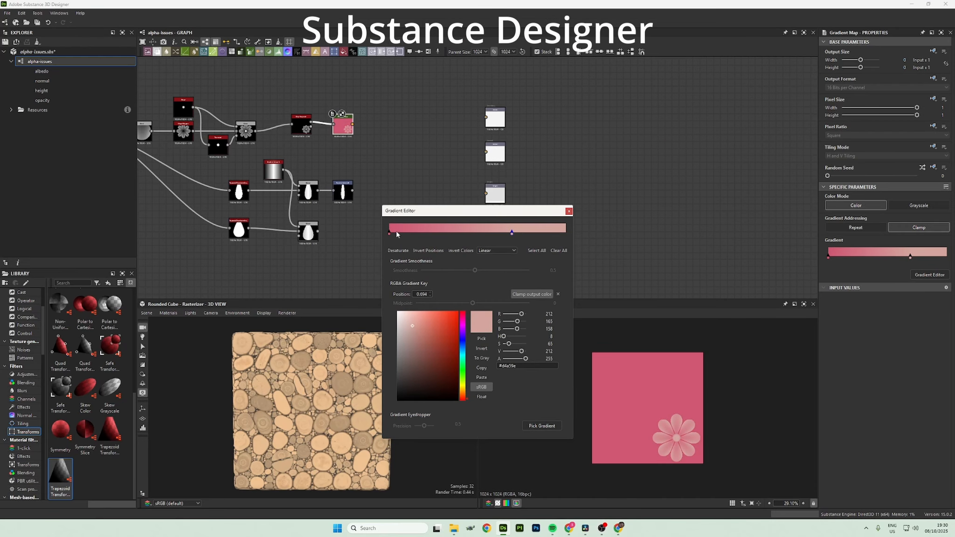
click(390, 233)
click(415, 325)
scroll(659, 432, up, 6)
drag(396, 233, 405, 235)
scroll(721, 484, down, 1)
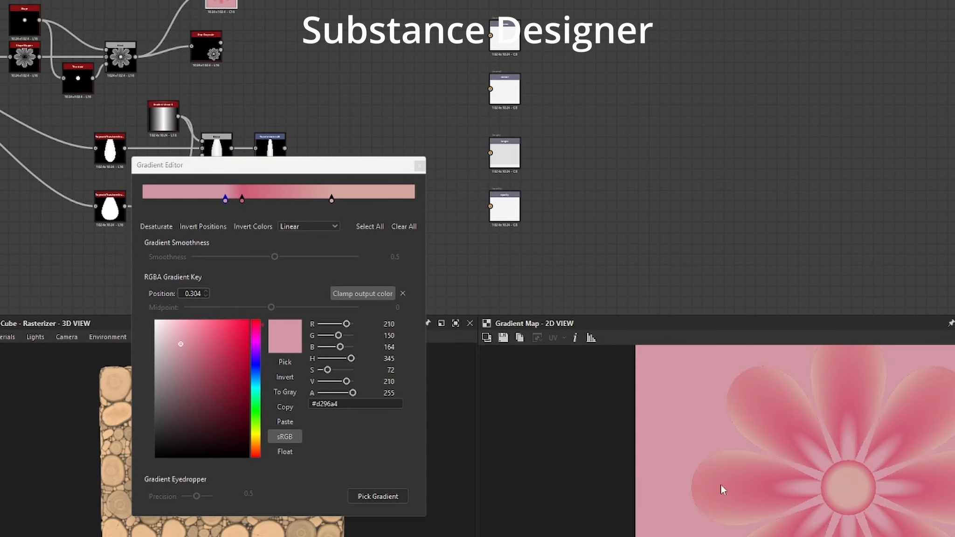
scroll(720, 484, up, 5)
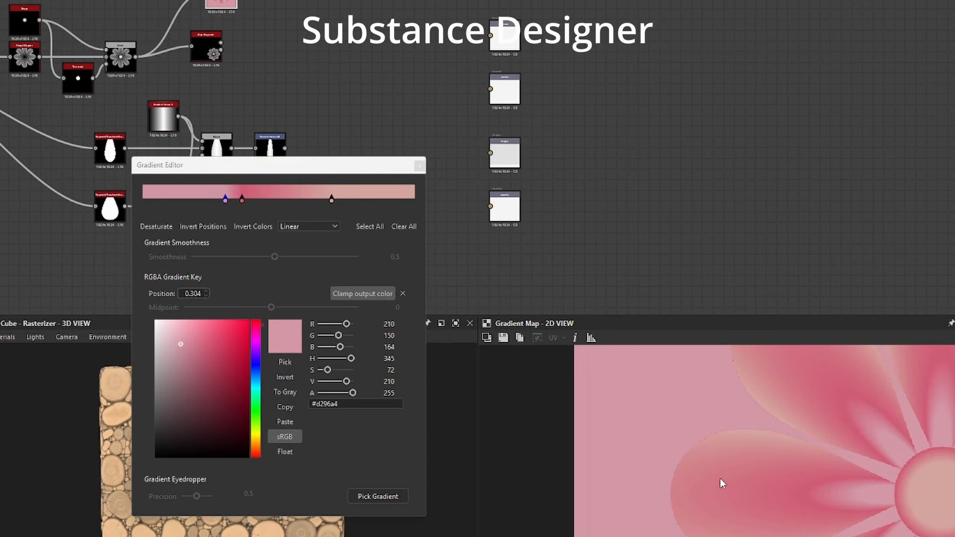
Set the light pink gradient key's alpha to 0, move the darker pink key to about 0.175, and close the Gradient Editor
click(225, 200)
drag(353, 393, 318, 393)
drag(224, 200, 190, 201)
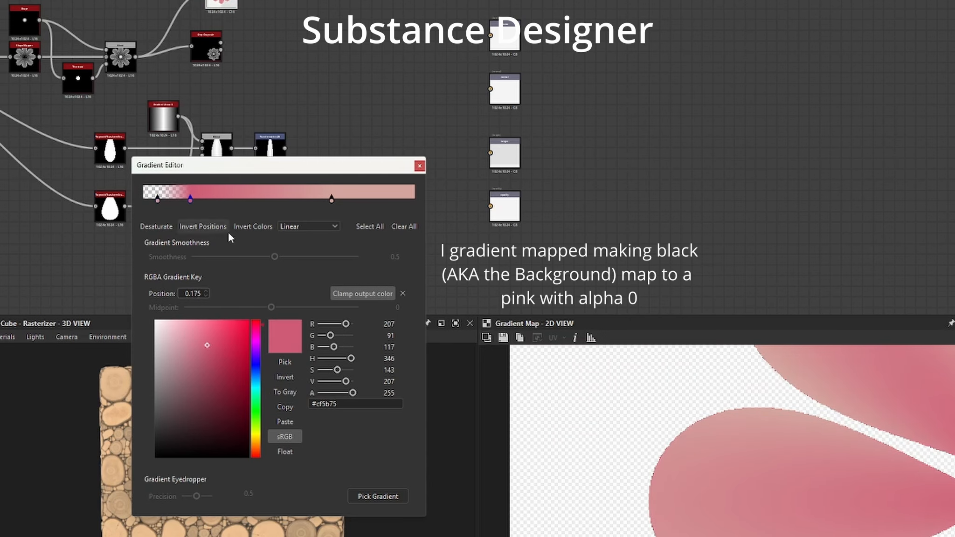
scroll(792, 466, down, 4)
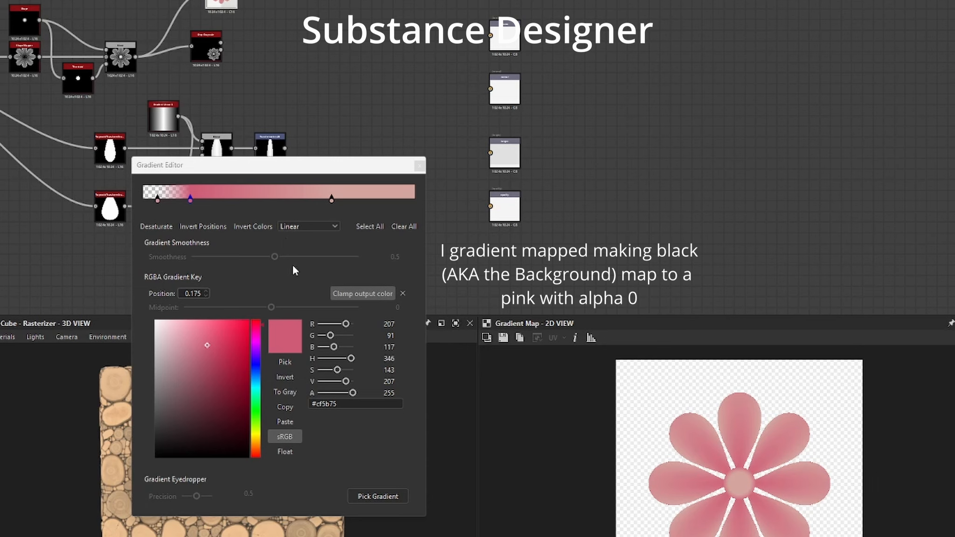
click(419, 165)
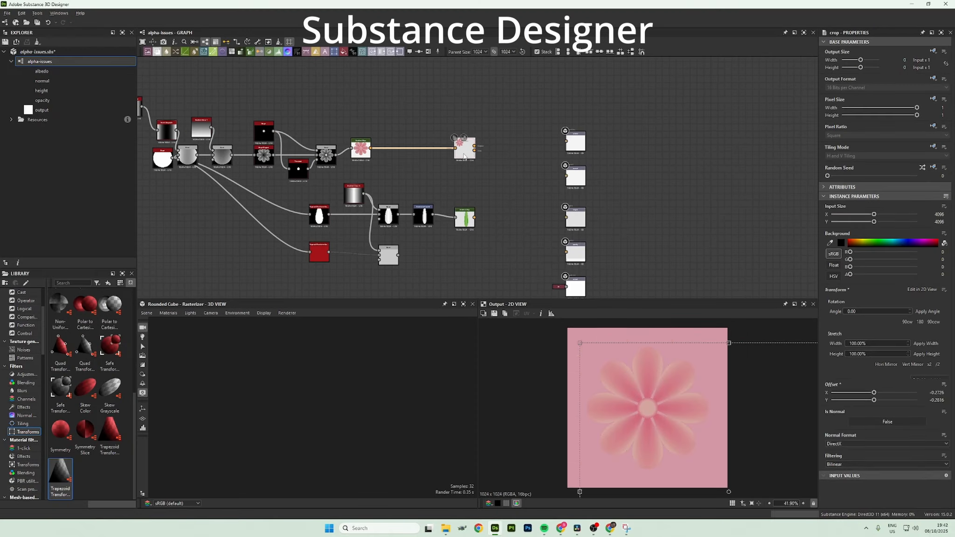
Add a Blend node and connect the cropped flower and the green leaf Gradient Map to it
double_click(466, 218)
key(space)
text(bl)
key(Return)
drag(474, 148, 484, 178)
drag(474, 218, 521, 189)
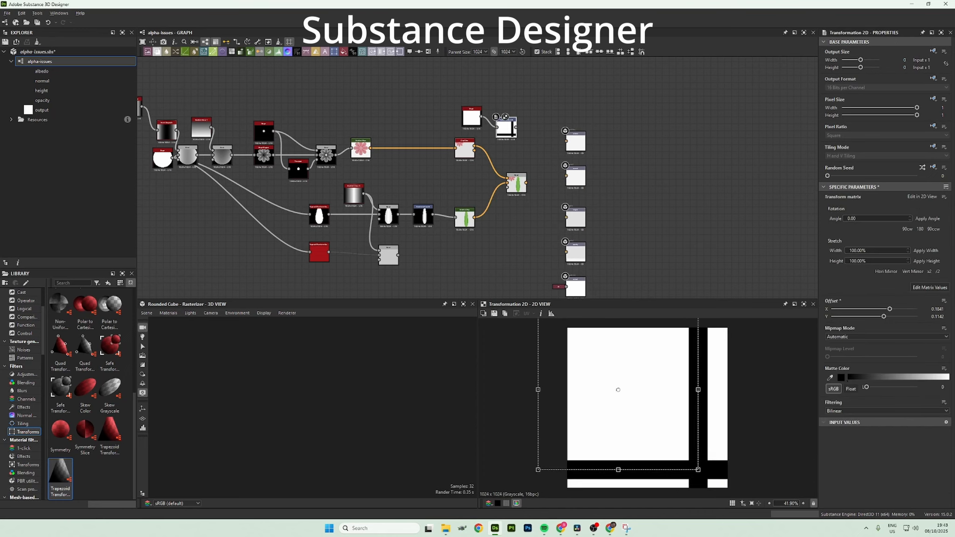
Turn off tiling on the Transformation 2D, offset its white square toward the upper left corner, and connect it as the Blend's mask
click(933, 146)
click(886, 156)
drag(647, 414, 623, 376)
drag(517, 127, 507, 186)
View the flower and leaf Blend without transparency and set its Alpha Blending to Ignore Alpha
double_click(516, 183)
click(498, 503)
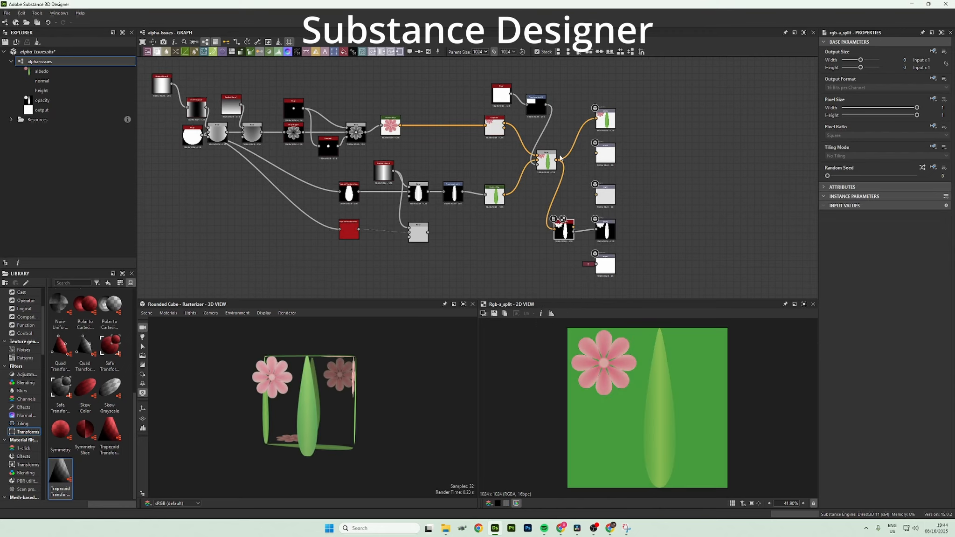
click(550, 157)
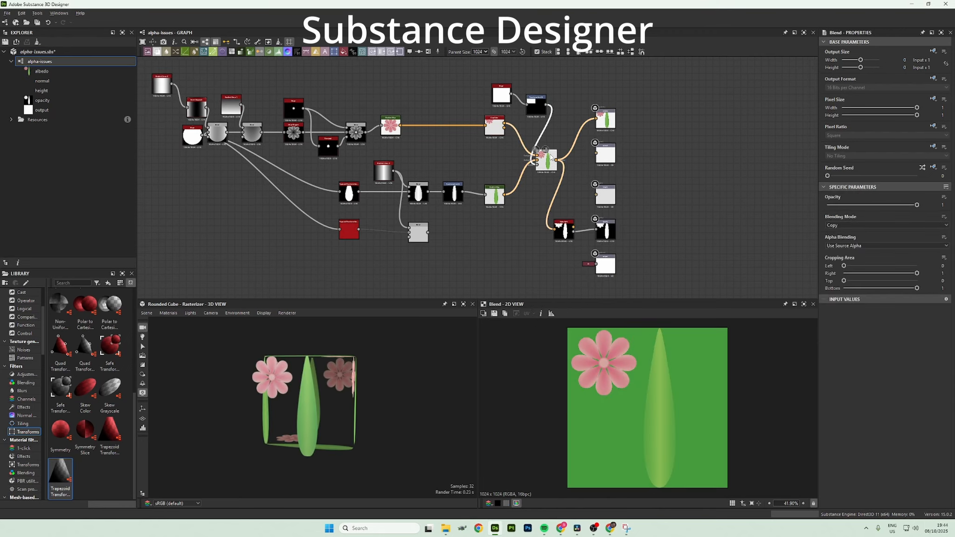
click(842, 245)
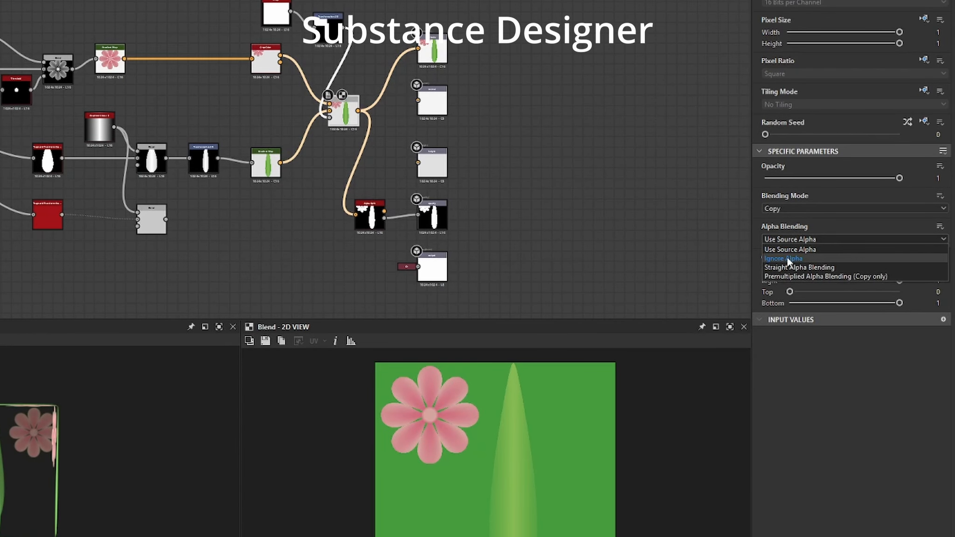
click(787, 259)
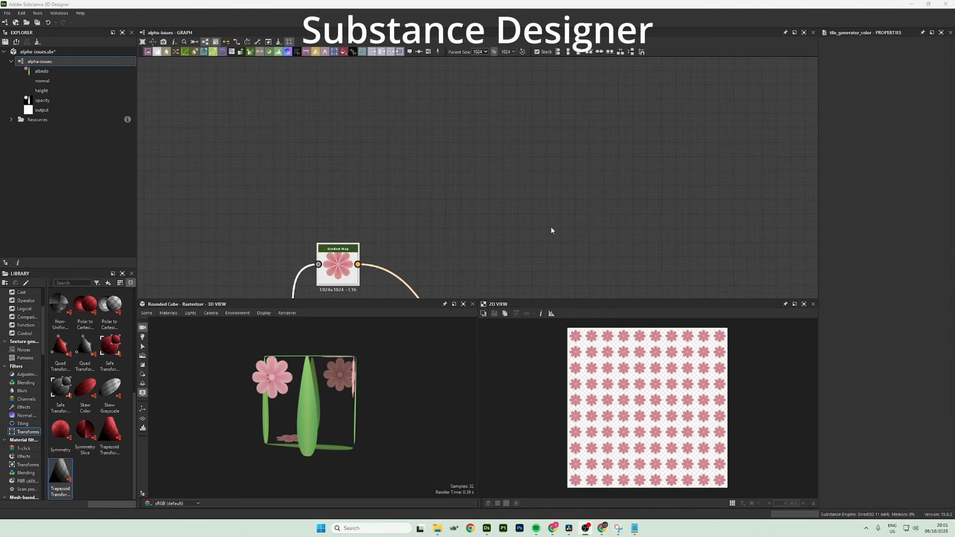
Connect the flower Gradient Map to the Tile Generator Color's pattern input and set its Pattern to Image Input
drag(357, 264, 454, 151)
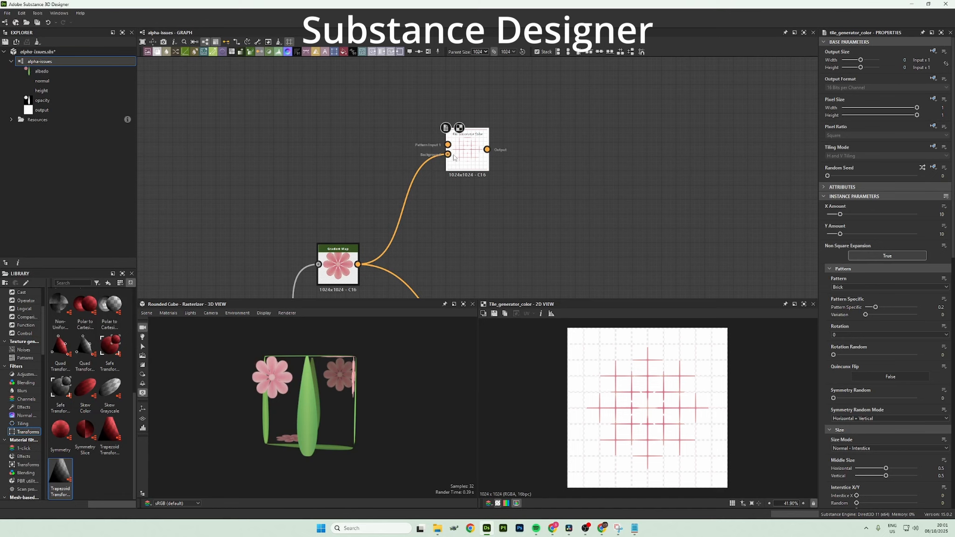
drag(446, 154, 446, 144)
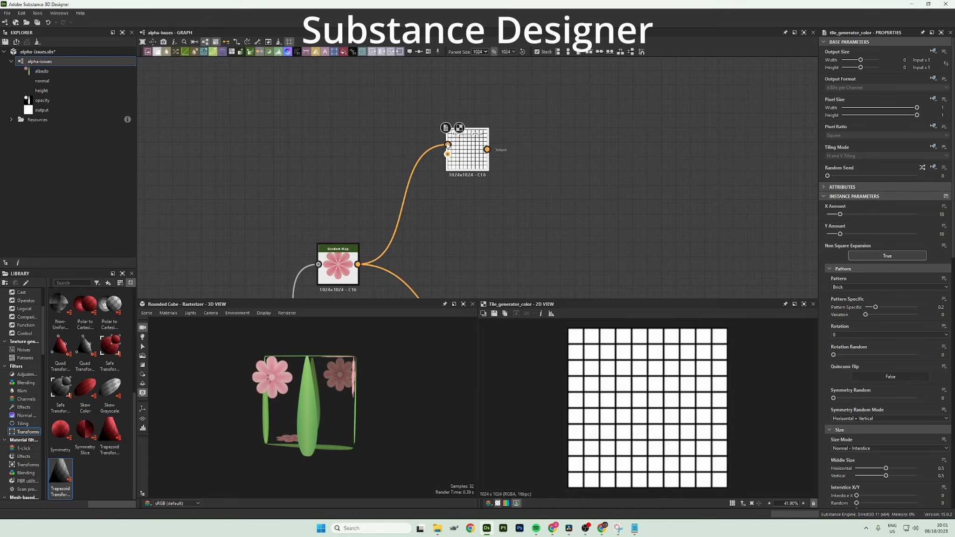
click(855, 286)
click(847, 294)
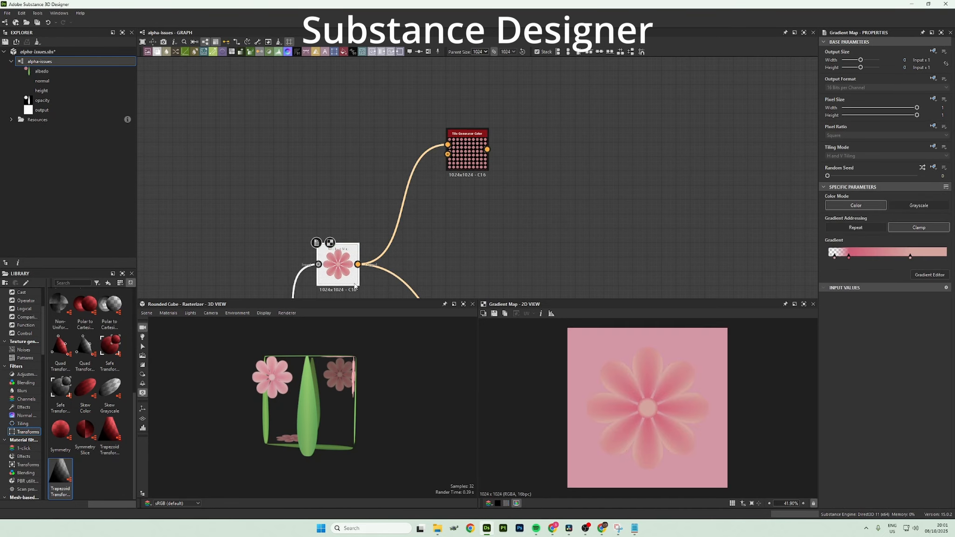
Set the Tile Generator Color's Blending Mode to Alpha Blend and feed its background input from a new Uniform Color node
click(498, 503)
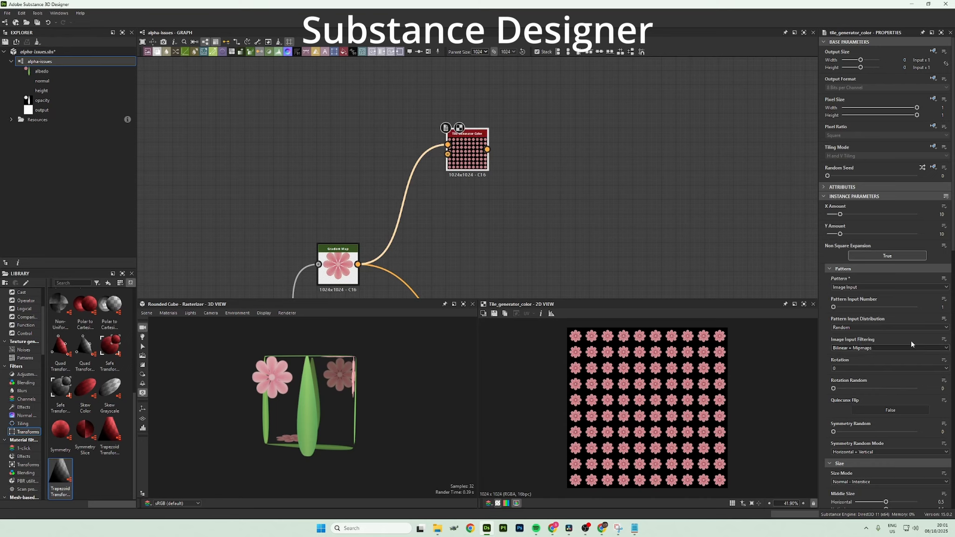
scroll(911, 344, down, 10)
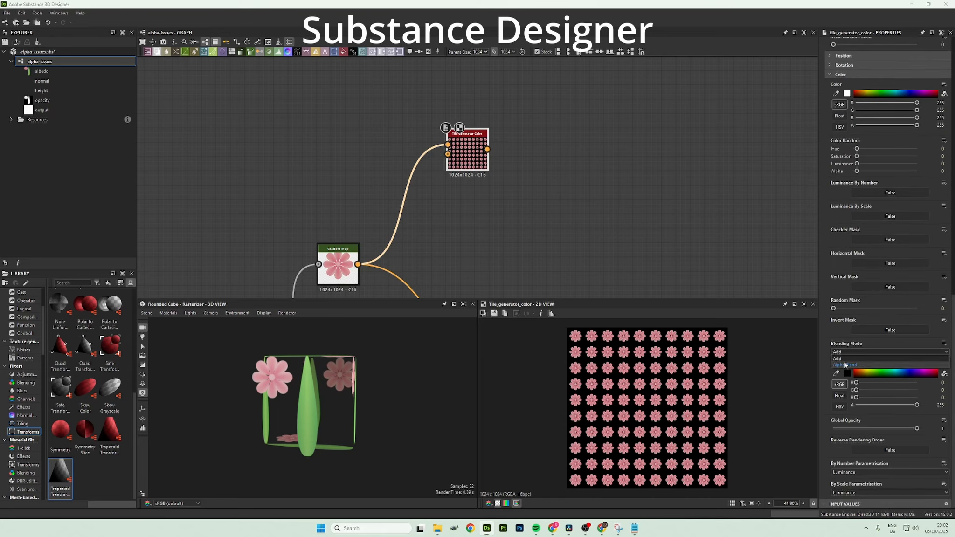
drag(448, 154, 397, 148)
key(Return)
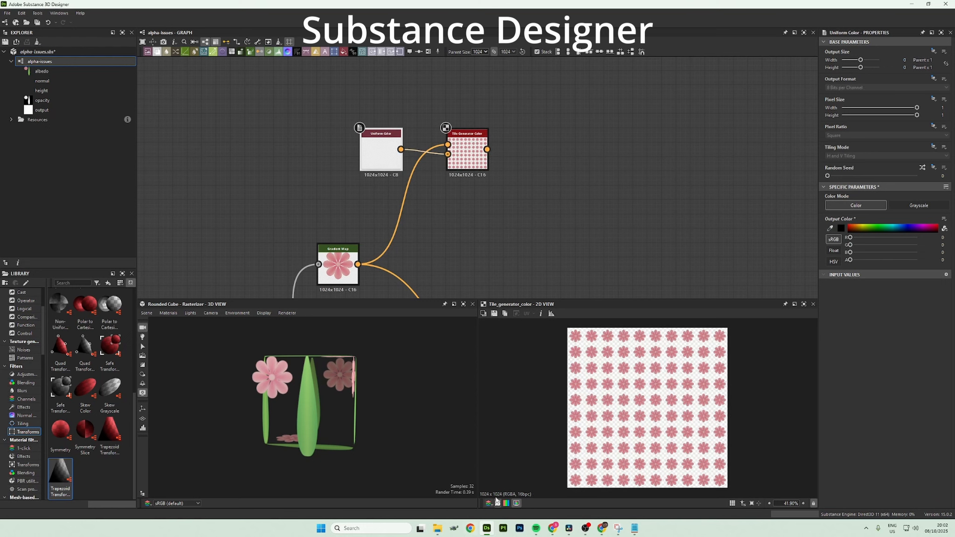
Set the Uniform Color to a pink sampled from the flower tiles and check the tiling with and without transparency
click(839, 229)
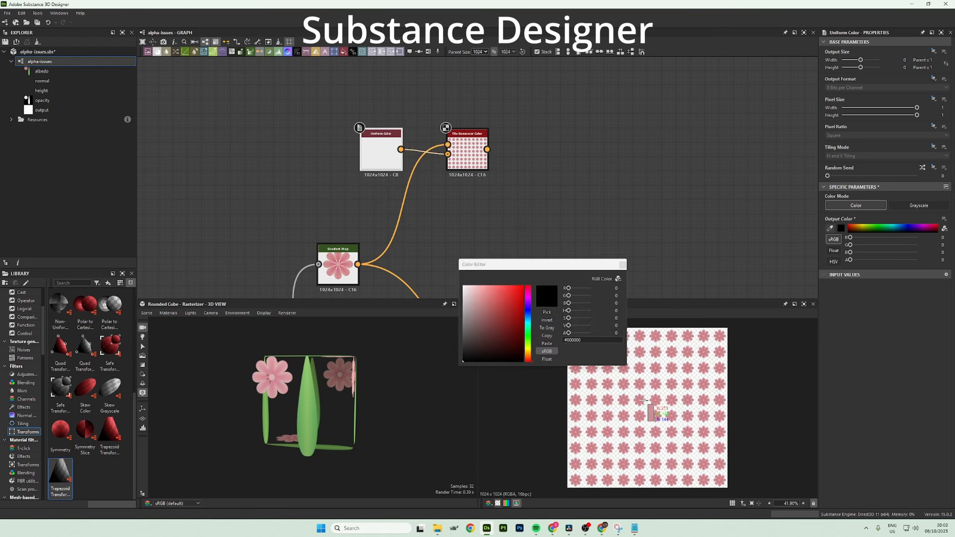
click(644, 399)
click(622, 264)
click(497, 503)
click(498, 503)
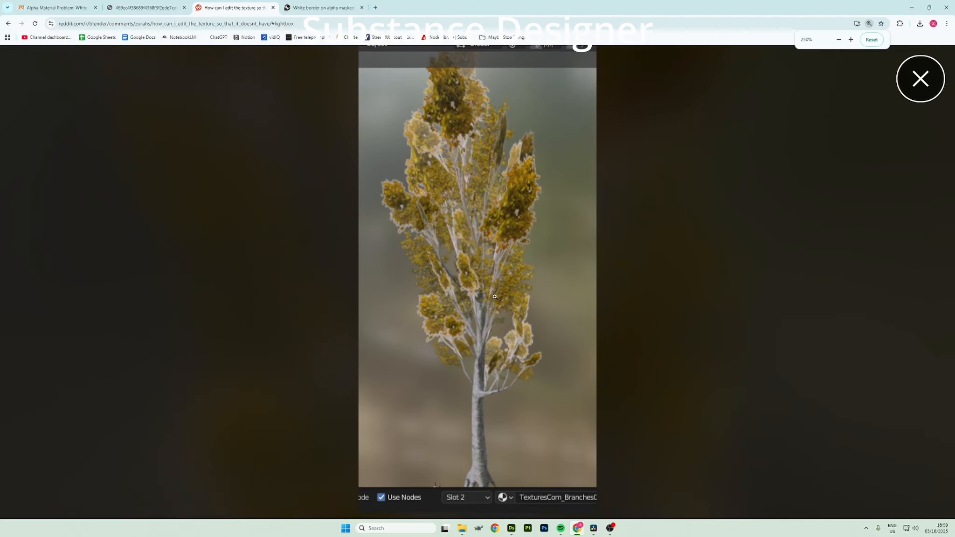
click(495, 297)
click(495, 297)
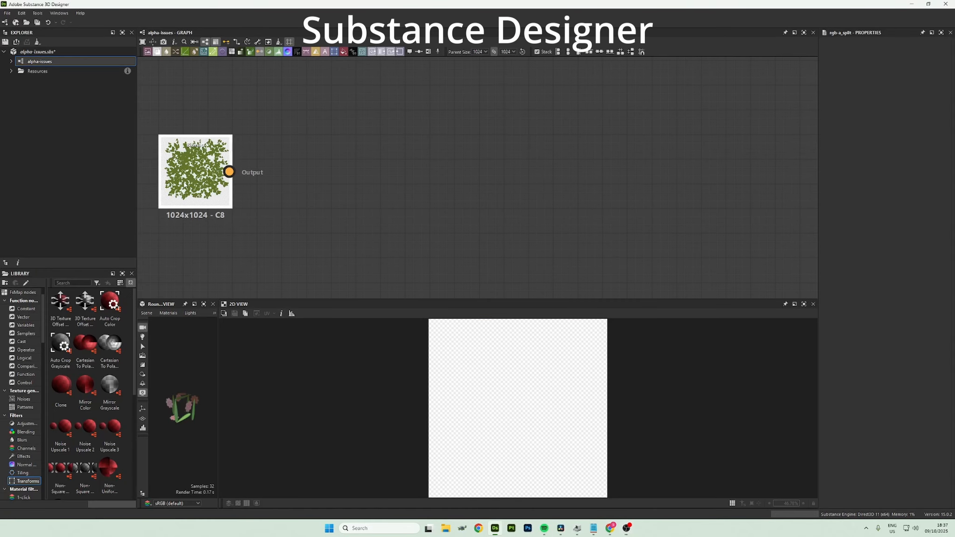
Inspect the Elm-leaf-texture bitmap with and without transparency in the 2D view
double_click(185, 183)
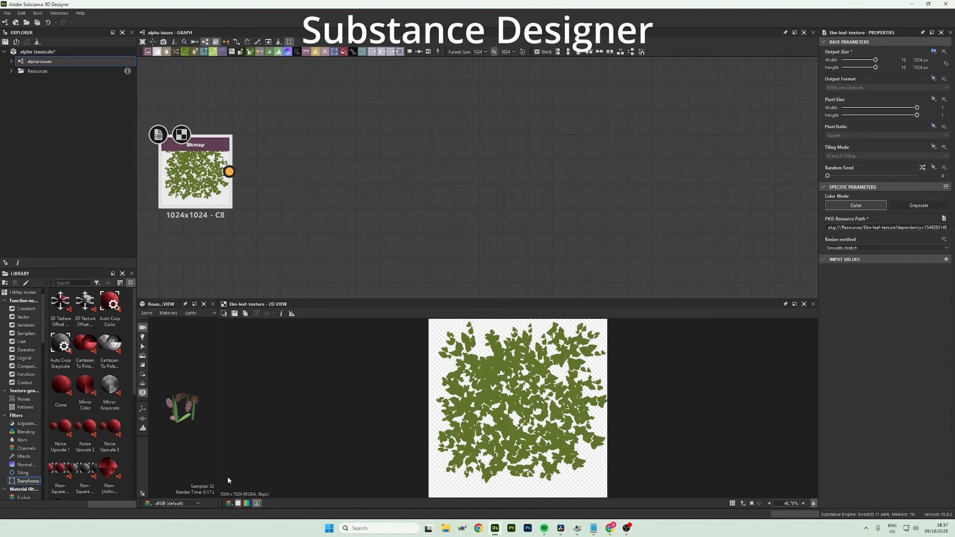
click(238, 503)
click(238, 504)
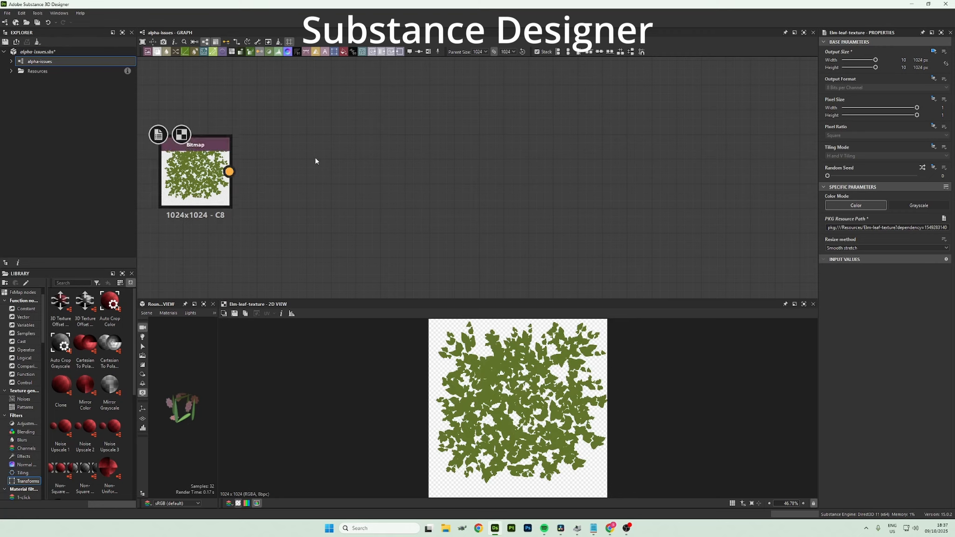
Add an Alpha Split node fed by the elm leaf Bitmap's output
drag(229, 171, 307, 160)
text(alp)
key(Down)
key(Down)
key(Down)
key(Return)
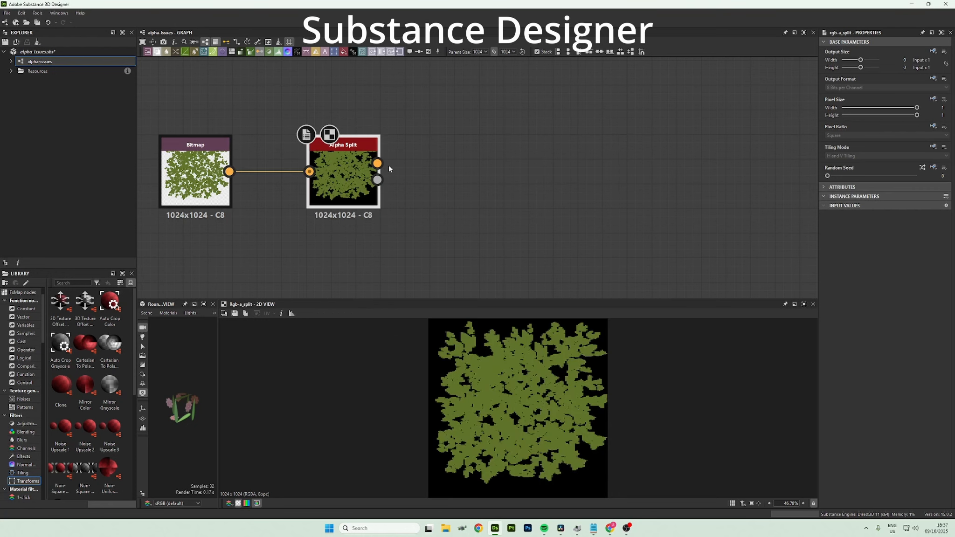
Add an Alpha Merge node from the Alpha Split's color output and delete the link between the two nodes
drag(376, 163, 554, 162)
text(alp)
key(Down)
key(Down)
key(Return)
click(501, 164)
key(Delete)
Add a Uniform Color node and set its output color to the leaf green sampled from the Alpha Split node
key(space)
text(unif)
key(Return)
click(830, 229)
click(336, 174)
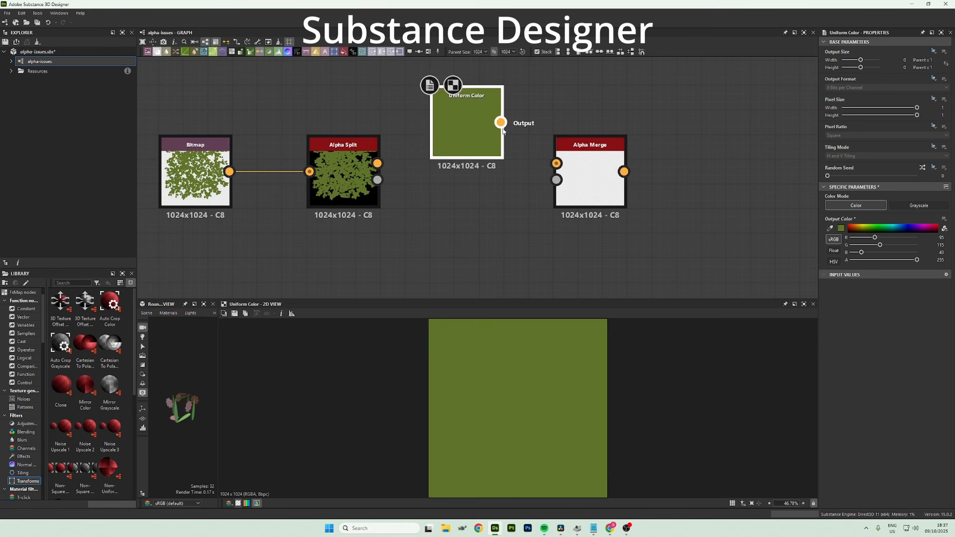
Feed the Uniform Color and the Alpha Split's alpha output into the Alpha Merge node and preview the result with and without transparency
drag(501, 123, 378, 180)
double_click(587, 187)
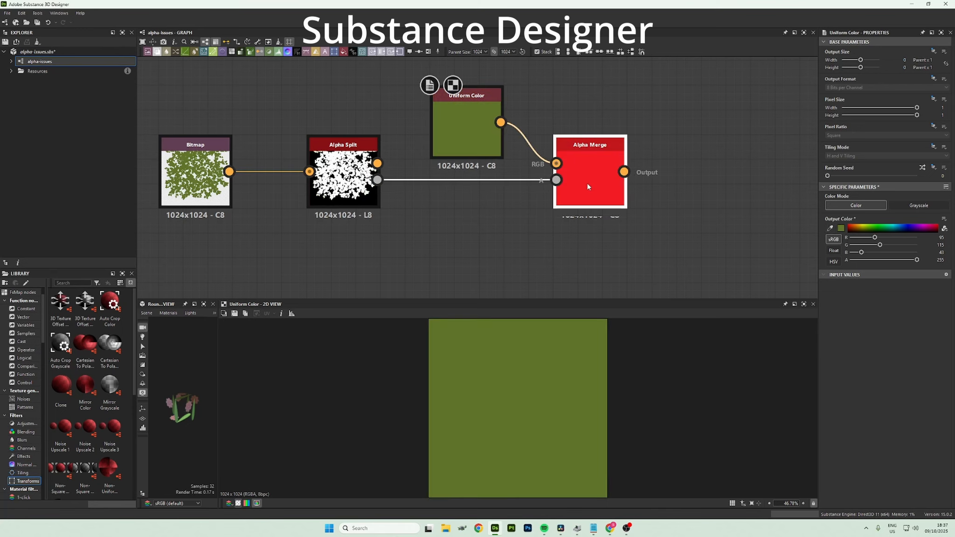
click(237, 504)
click(238, 503)
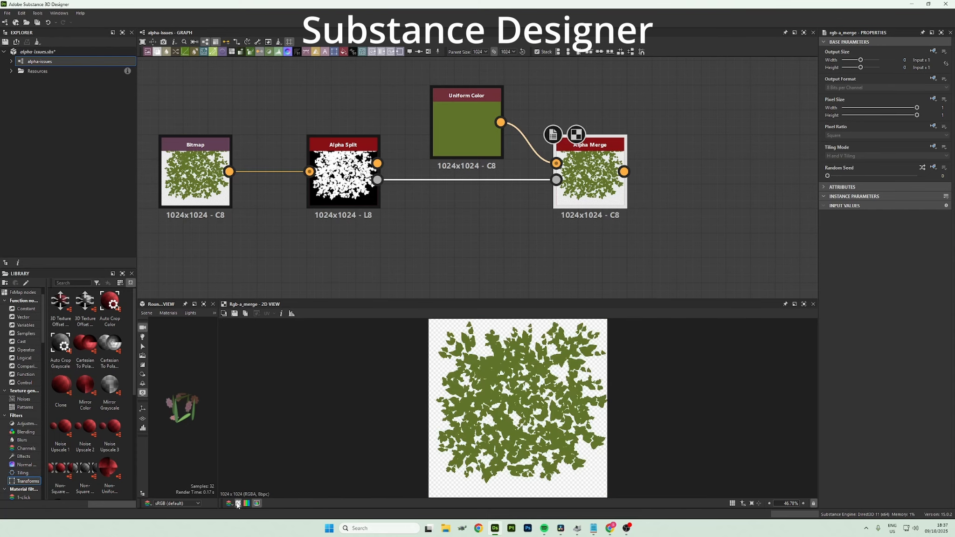
click(237, 504)
click(238, 504)
Inspect the grass bitmap with and without transparency in the 2D view
scroll(559, 157, down, 4)
middle_drag(699, 219, 449, 204)
middle_drag(641, 203, 530, 222)
double_click(380, 184)
scroll(467, 195, up, 3)
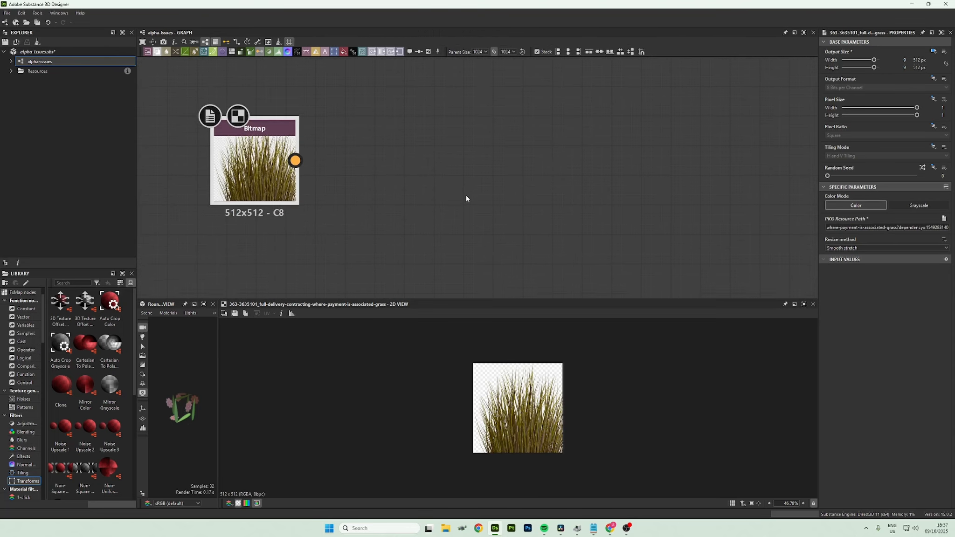
middle_drag(442, 199, 428, 189)
click(238, 504)
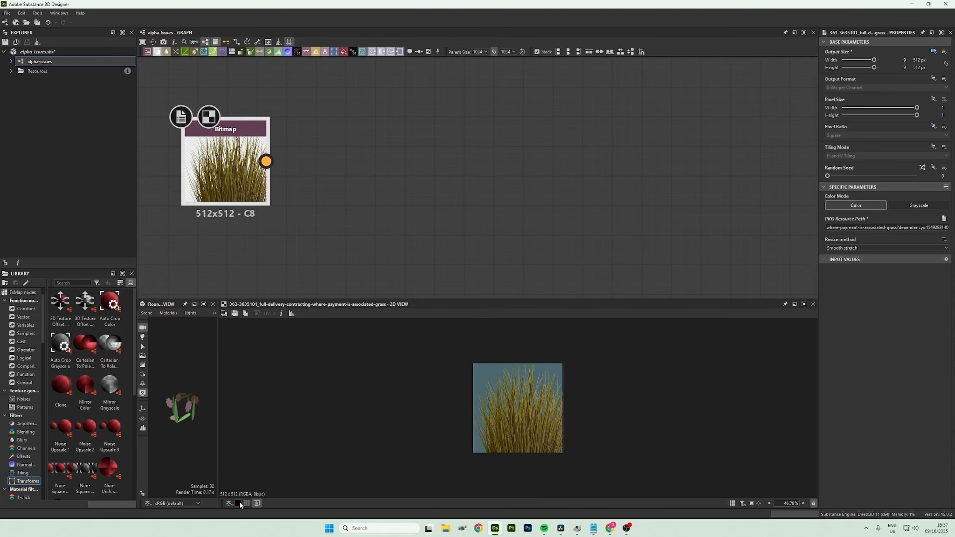
scroll(486, 489, up, 3)
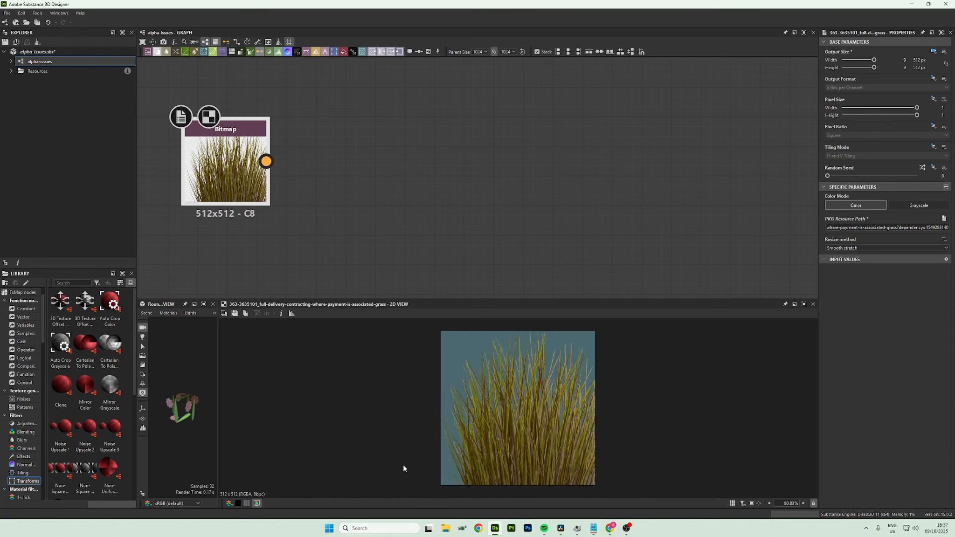
click(239, 503)
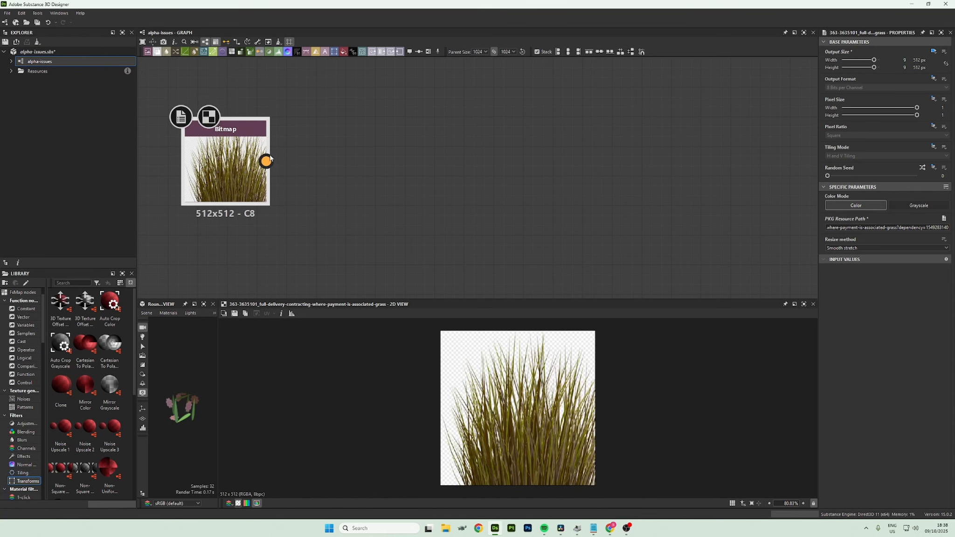
Add an Alpha Split node fed by the grass Bitmap's output and preview its alpha and RGB outputs
drag(269, 158, 340, 160)
text(alph)
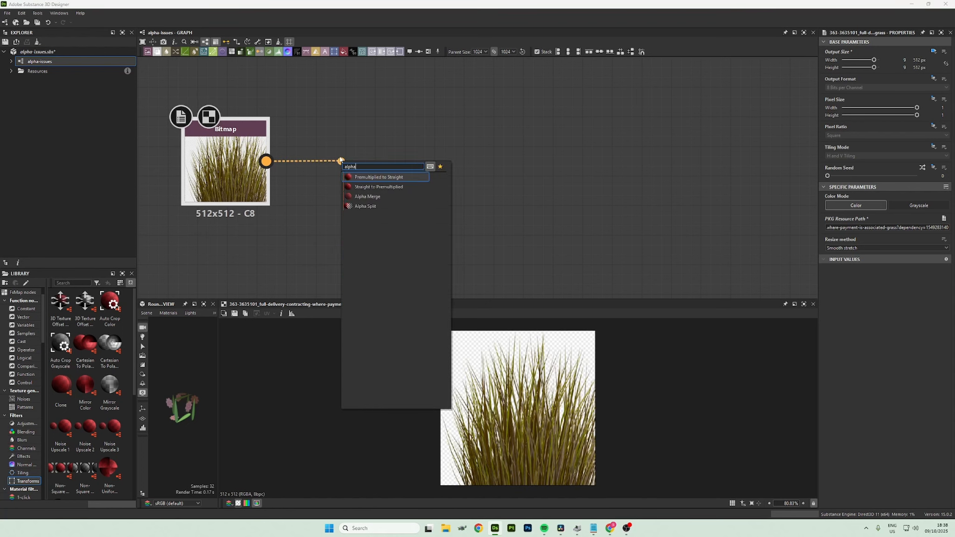
text(a)
key(Down)
key(Down)
key(Down)
key(Return)
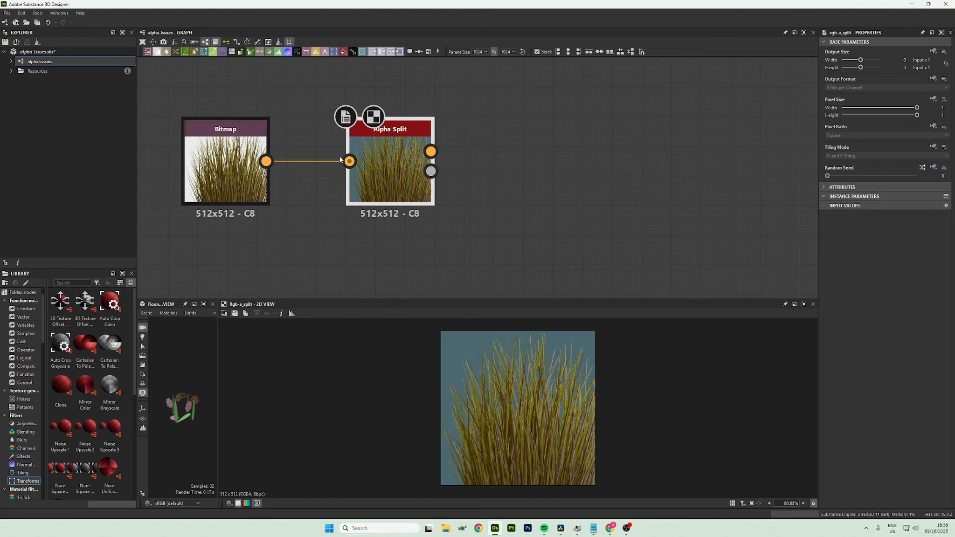
click(431, 171)
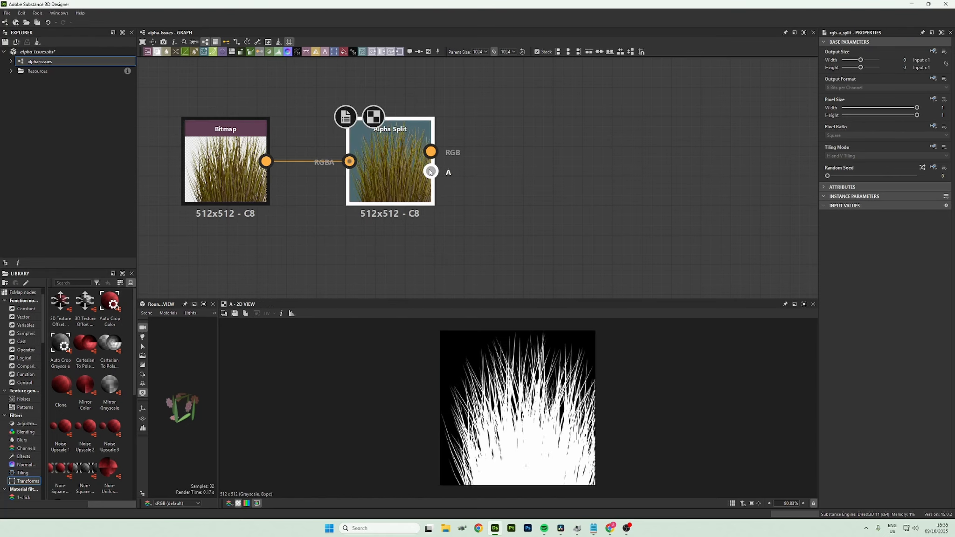
click(430, 152)
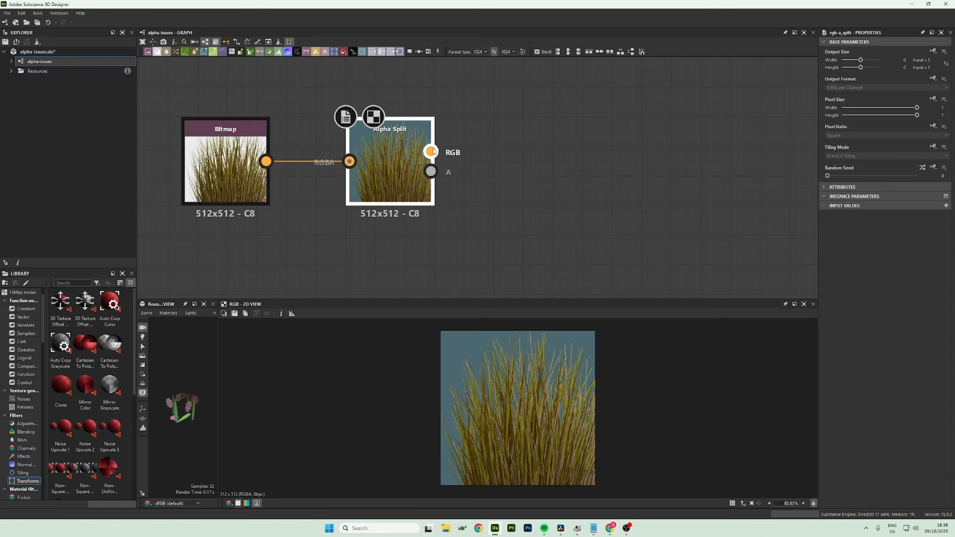
Add a Distance node with the Alpha Split's RGB as source and its alpha as mask, set to Only Source
drag(430, 152, 548, 97)
text(dist)
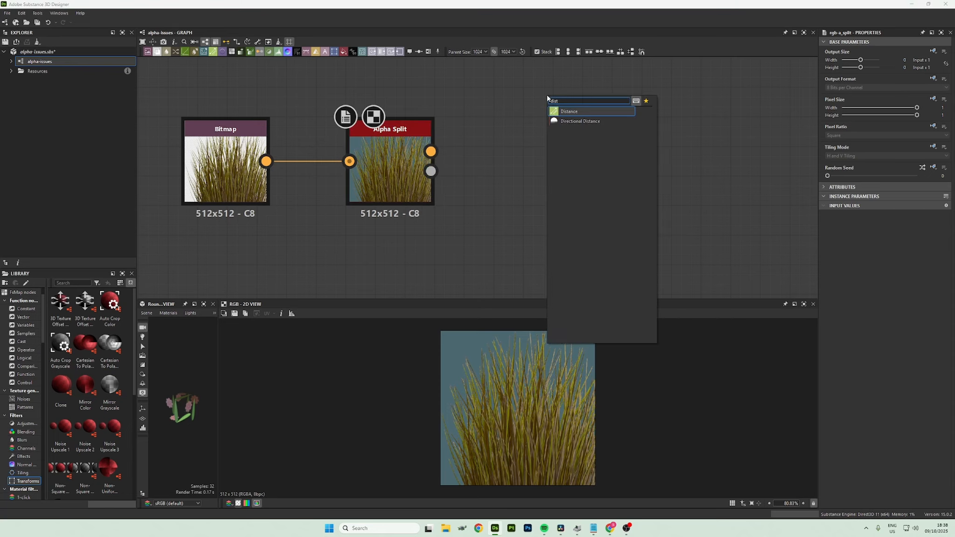
key(Return)
drag(549, 96, 585, 160)
drag(430, 152, 431, 171)
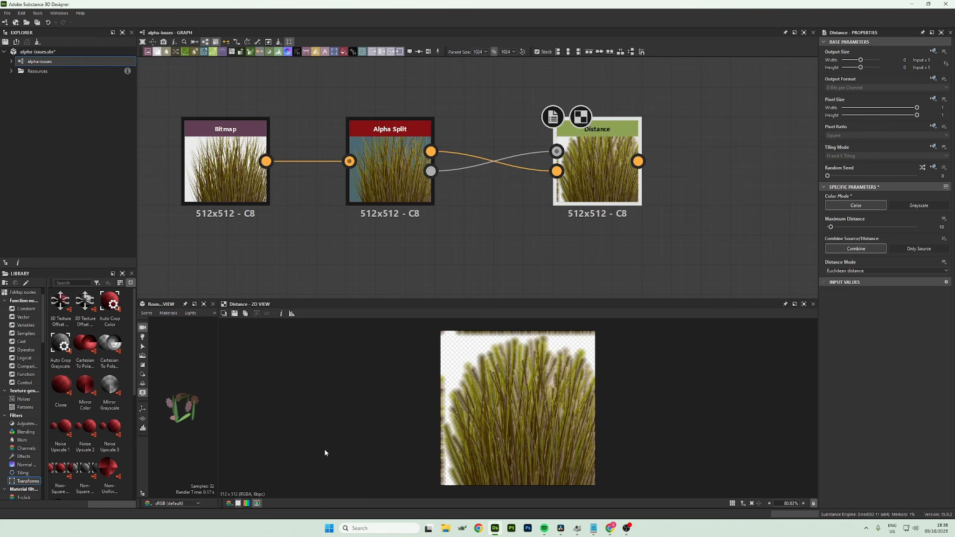
click(922, 251)
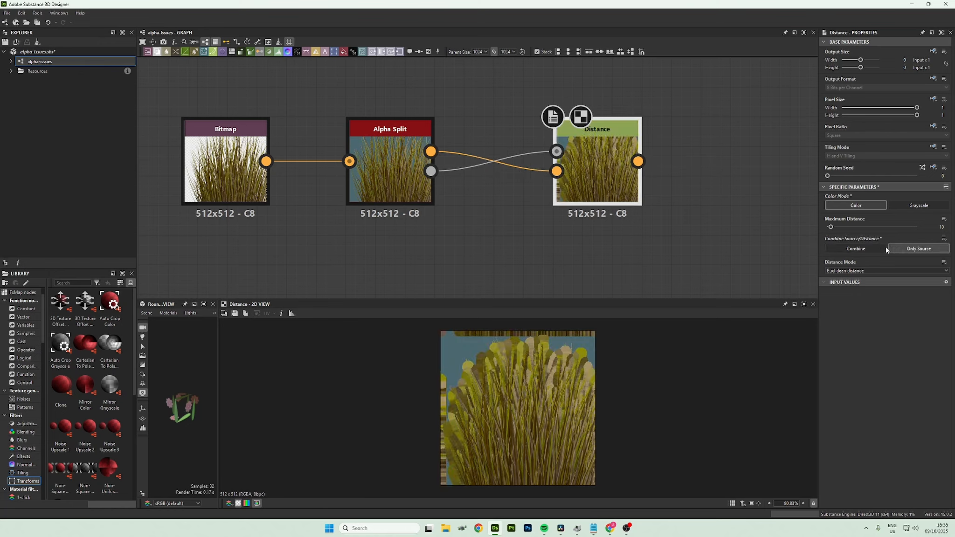
Combine the Distance output with the Alpha Split's alpha in a new Alpha Merge node and preview it with and without transparency
drag(637, 160, 718, 163)
text(alpha)
key(Down)
key(Down)
key(Return)
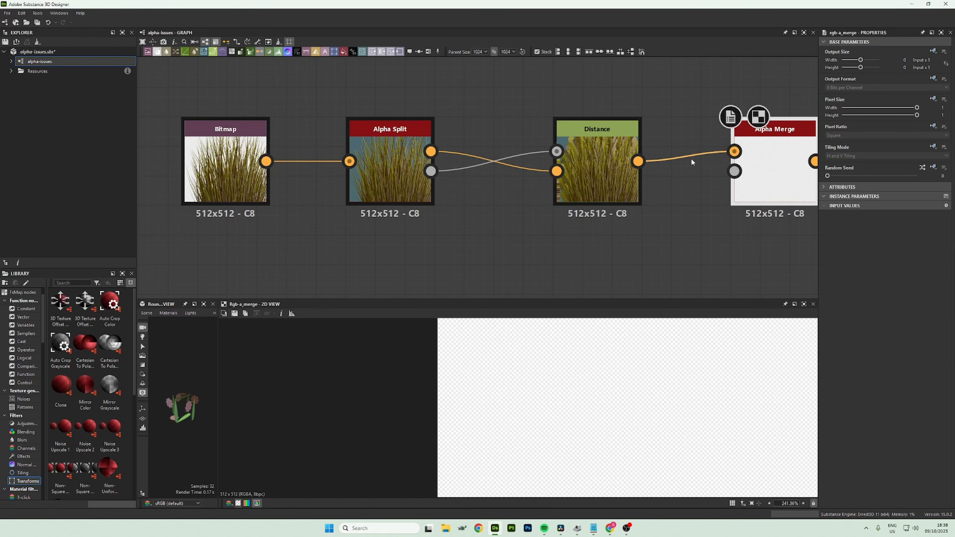
drag(734, 171, 431, 171)
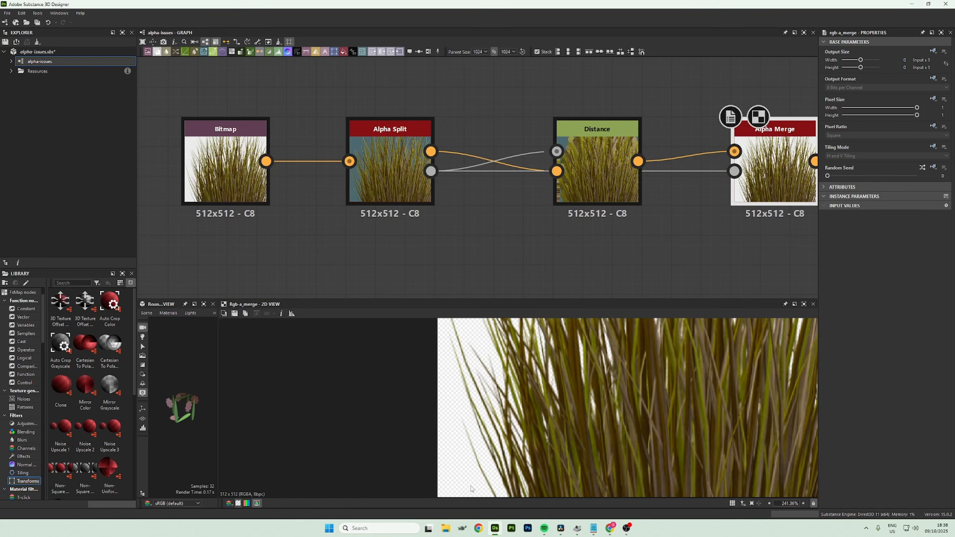
click(238, 503)
click(238, 503)
scroll(638, 429, down, 4)
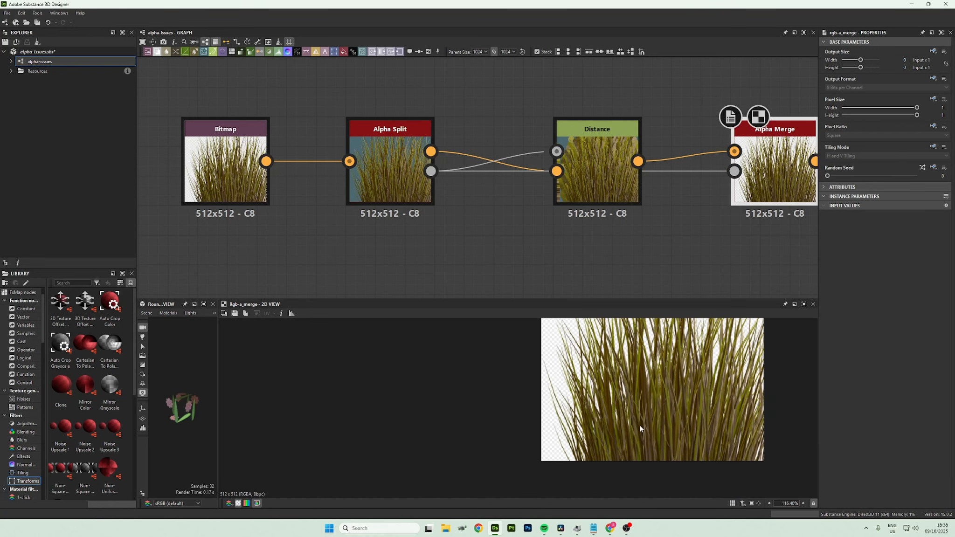
middle_drag(695, 376, 607, 422)
scroll(605, 422, down, 1)
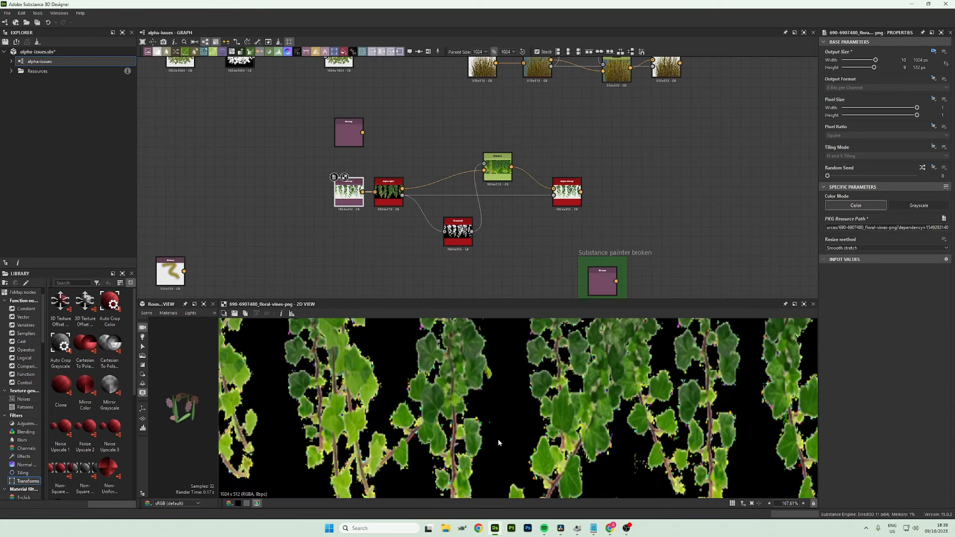
Examine the edge colors of the floral vines in close-up and feed the Threshold node's output into the Distance node's mask input
scroll(483, 428, up, 5)
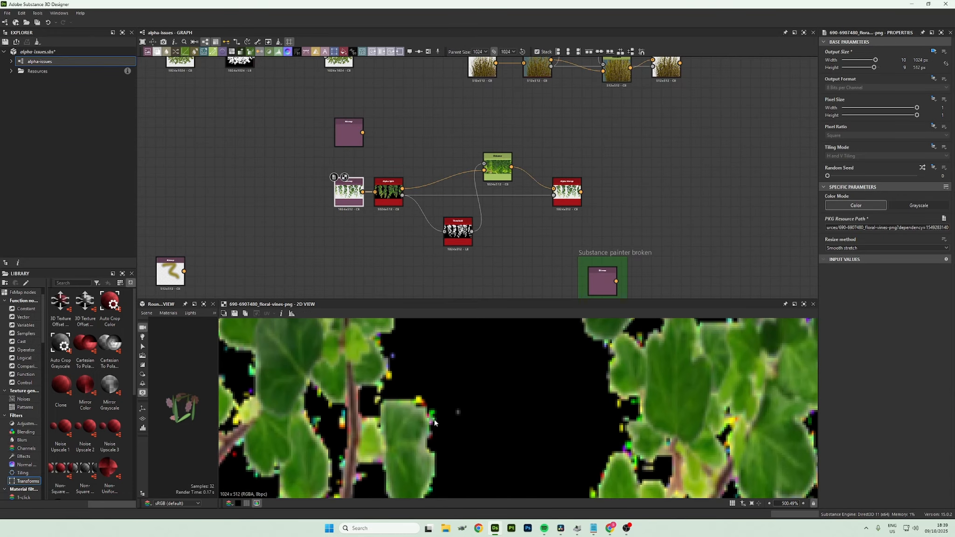
scroll(434, 423, down, 3)
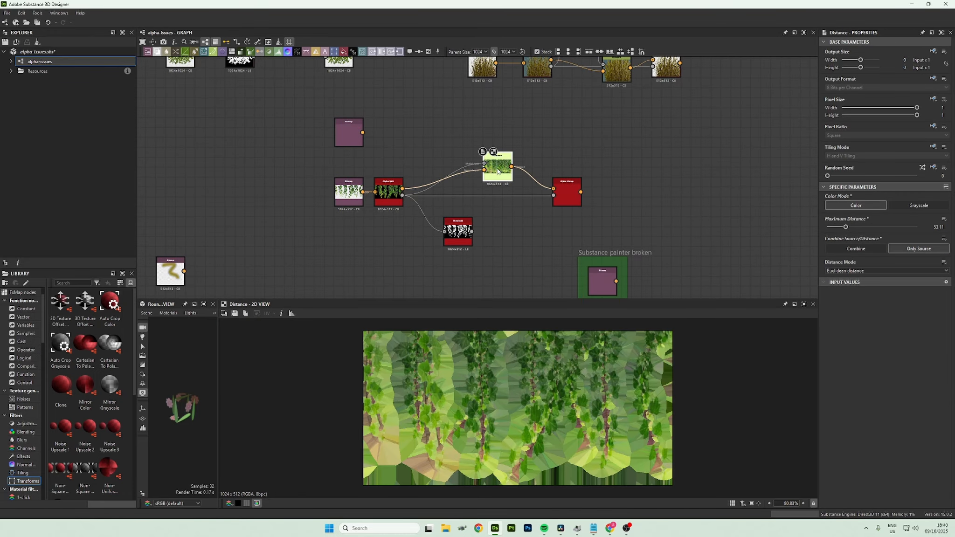
scroll(557, 368, up, 5)
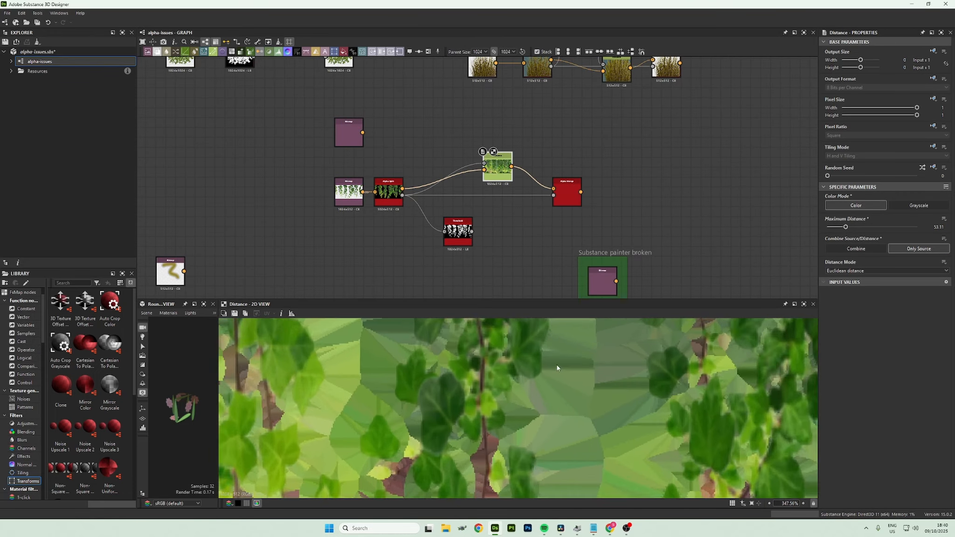
scroll(549, 393, up, 2)
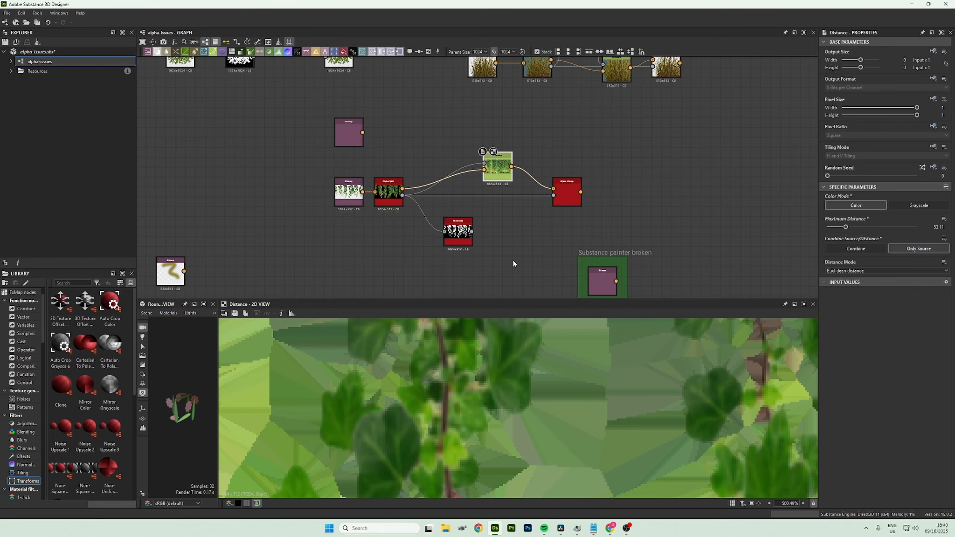
drag(471, 232, 484, 163)
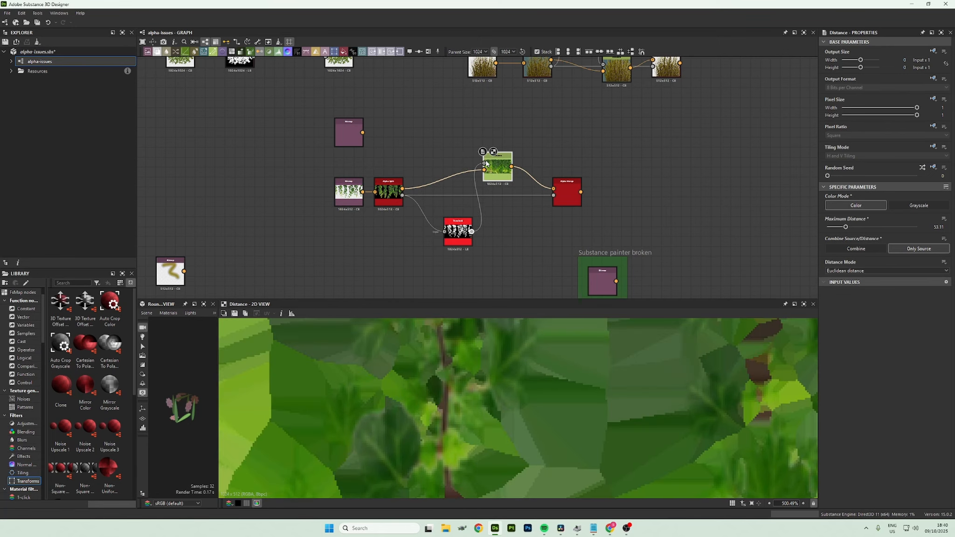
Compare the Threshold mask, the Alpha Split's alpha, the Distance result and the Alpha Merge output with the original floral vines bitmap
double_click(455, 240)
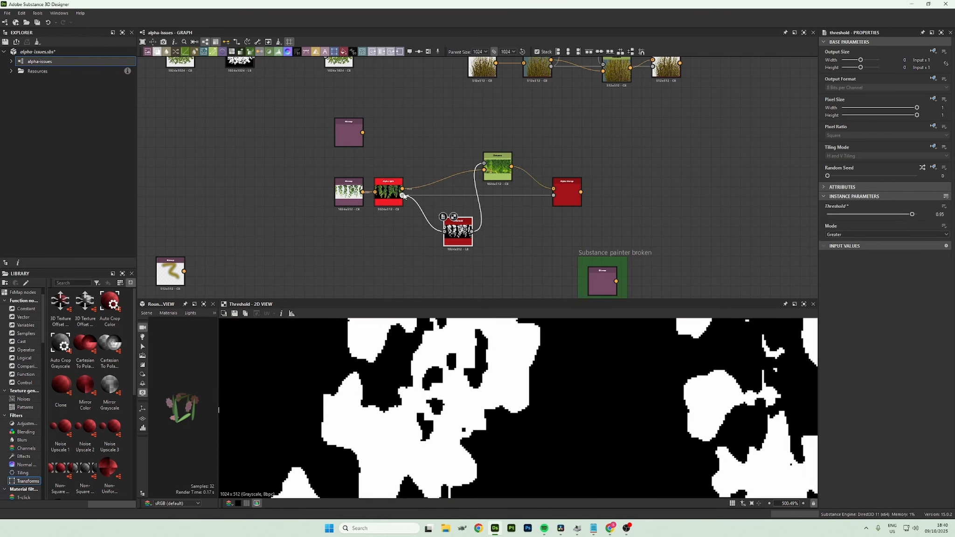
double_click(404, 195)
double_click(457, 233)
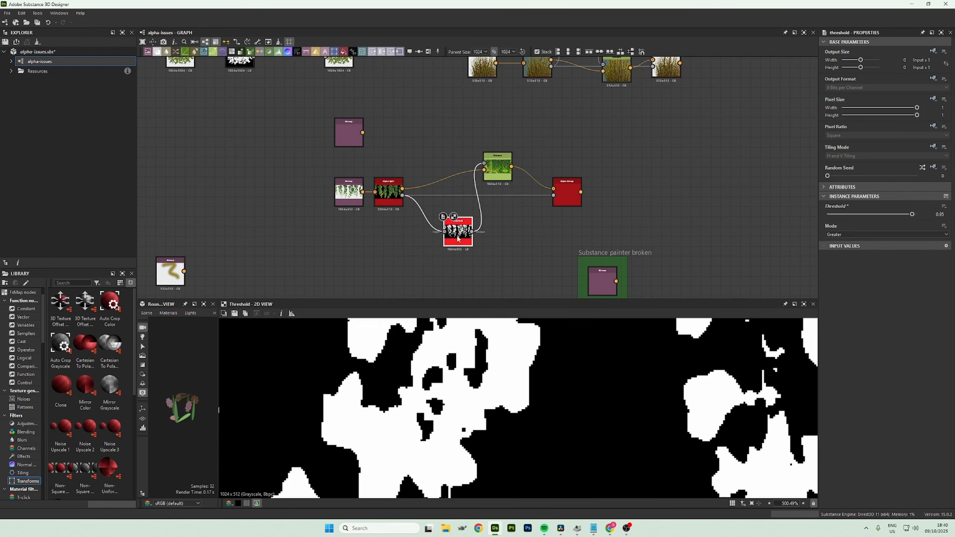
double_click(499, 177)
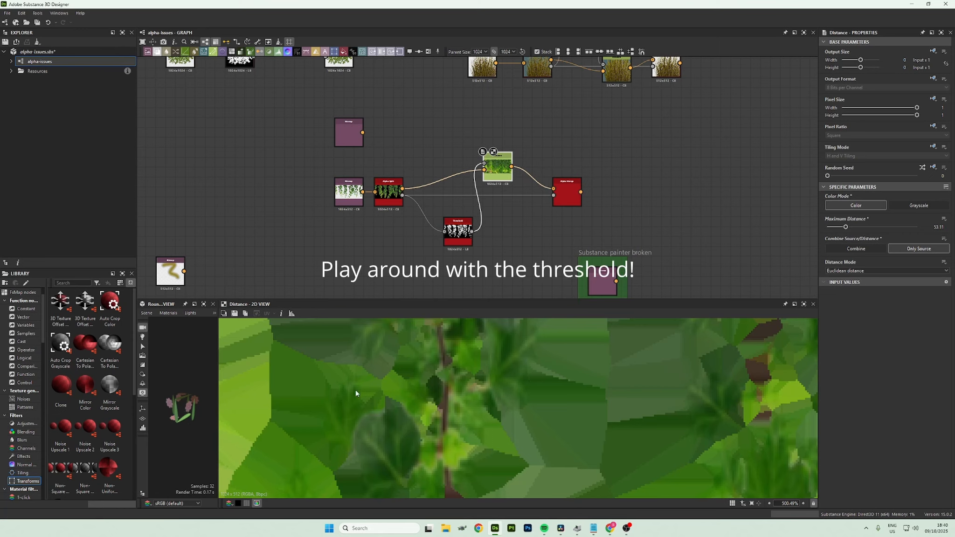
double_click(566, 196)
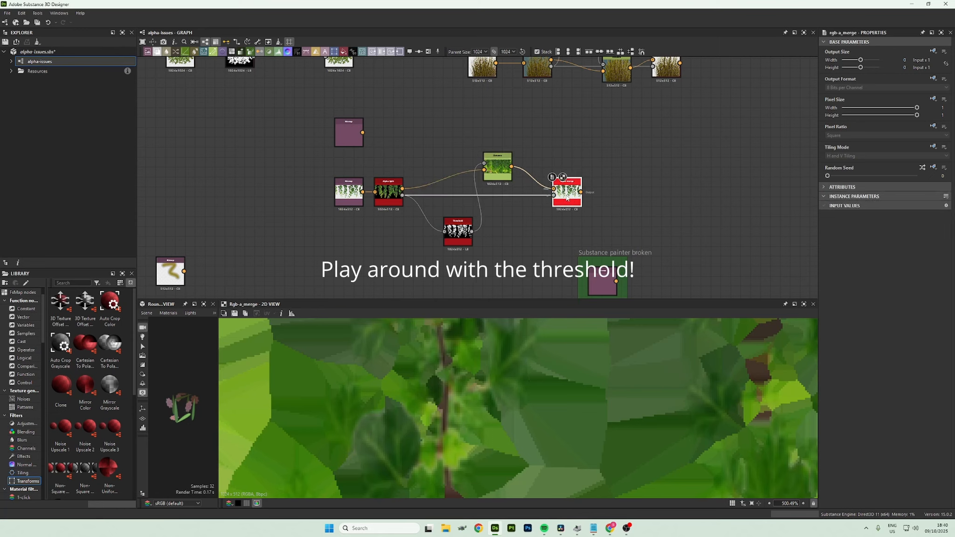
double_click(349, 194)
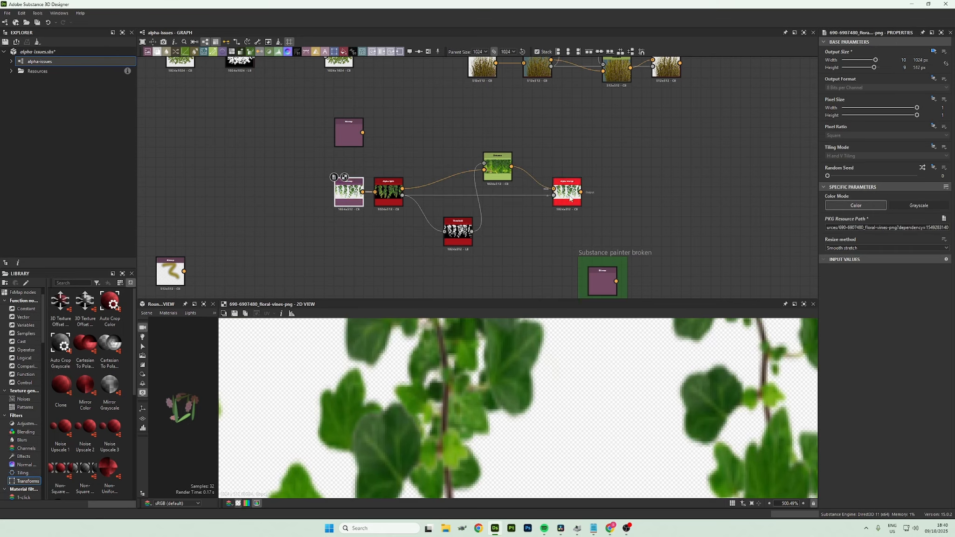